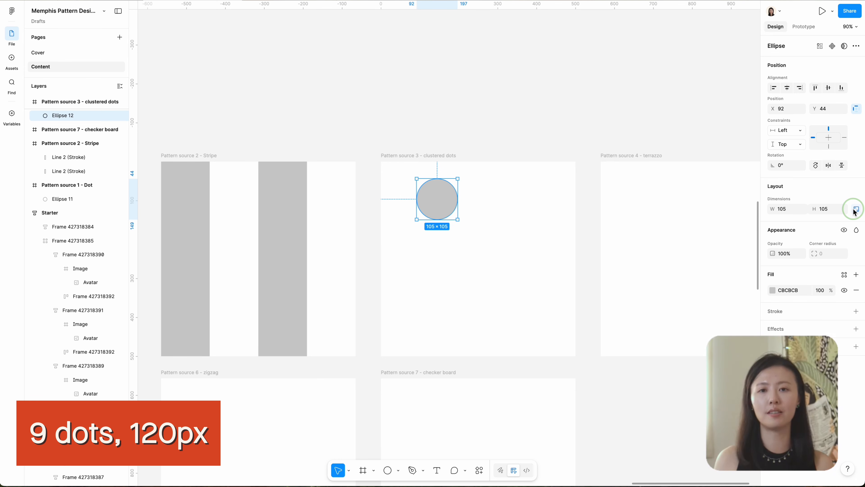
Scatter copies of the gray circle across the clustered dots frame to form nine 120 px dots, and adjust their spacing.
drag(437, 201, 511, 201)
drag(440, 202, 430, 254)
drag(433, 257, 522, 257)
drag(432, 254, 479, 310)
drag(432, 255, 409, 313)
drag(485, 317, 554, 344)
drag(592, 199, 593, 234)
drag(504, 174, 527, 164)
drag(593, 234, 578, 293)
drag(527, 164, 543, 181)
drag(477, 324, 479, 318)
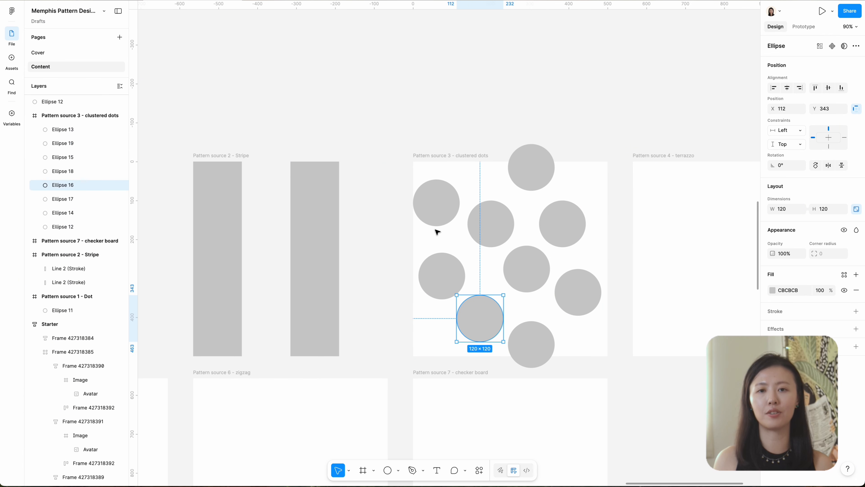
drag(492, 222, 504, 229)
drag(531, 344, 529, 347)
drag(572, 314, 441, 265)
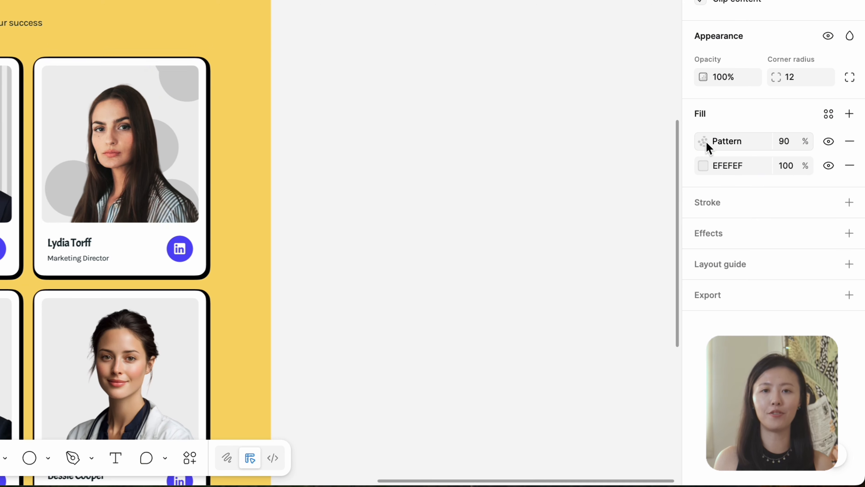
Set the Marketing Director card's clustered dots pattern fill to hexagonal tiling, center alignment and 13% scale.
click(703, 141)
click(645, 327)
click(618, 439)
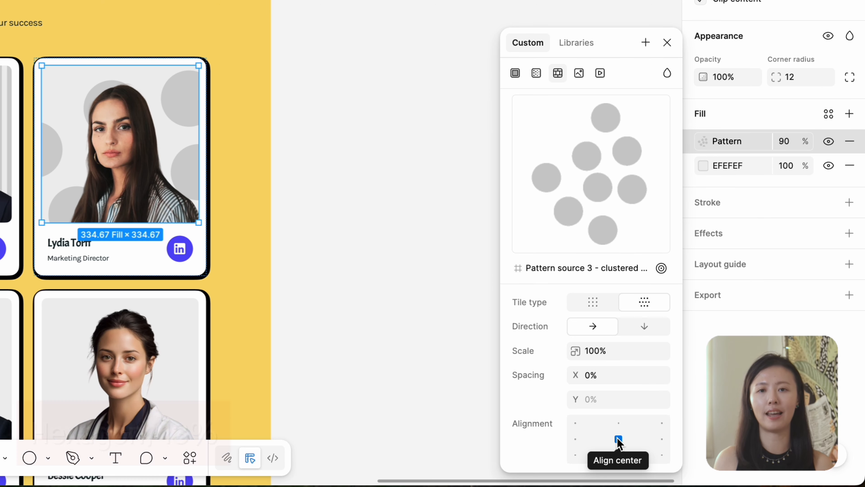
click(574, 350)
text(13)
key(Return)
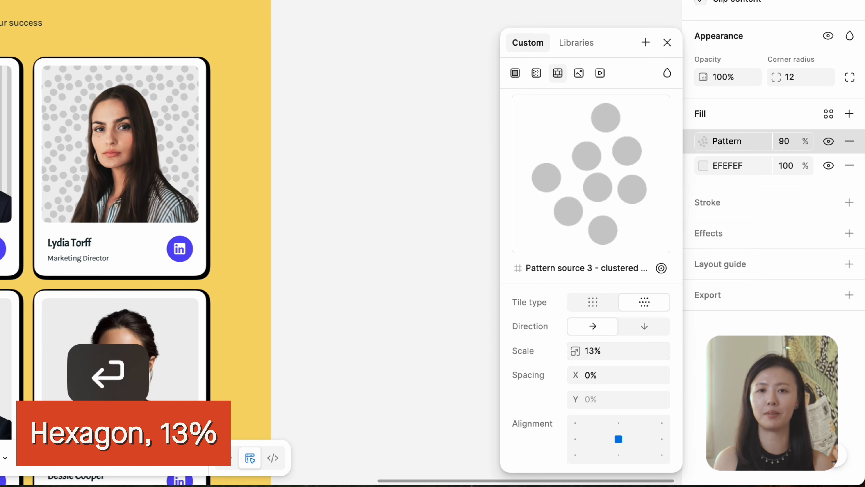
click(592, 109)
click(448, 52)
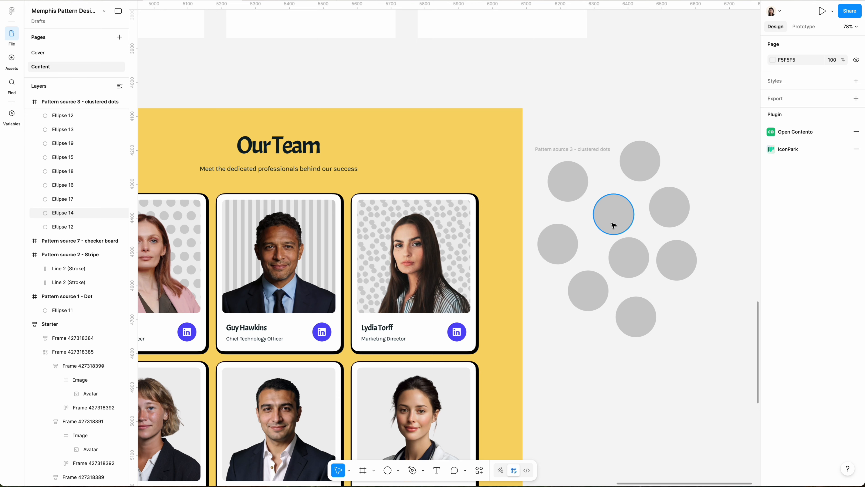
shift+click(362, 90)
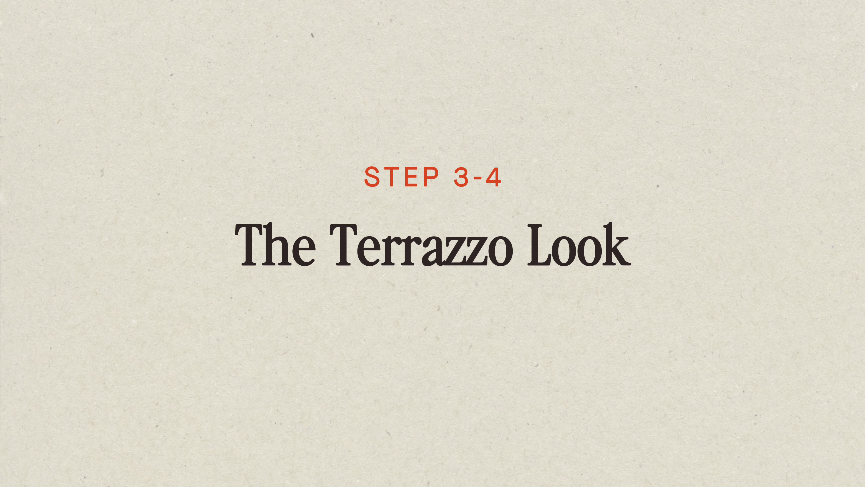
Run the Blobs plugin, increase the uniqueness and insert gray blob shapes beside the terrazzo frame.
key(super+k)
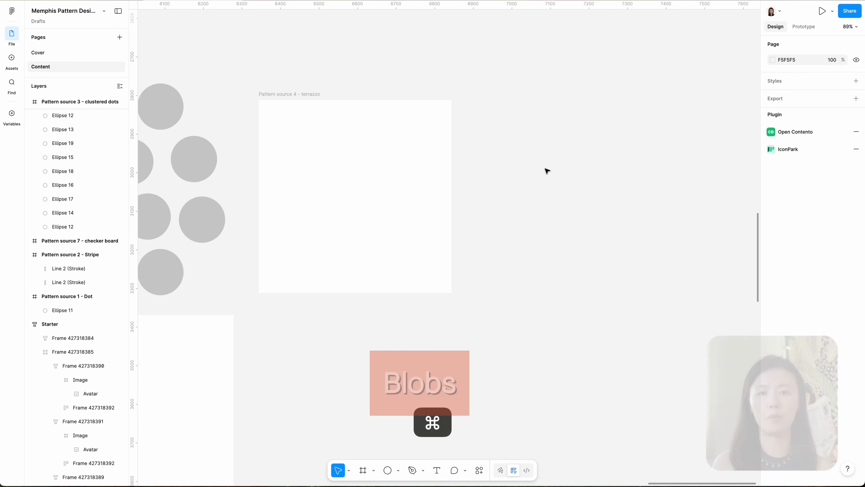
text(blo)
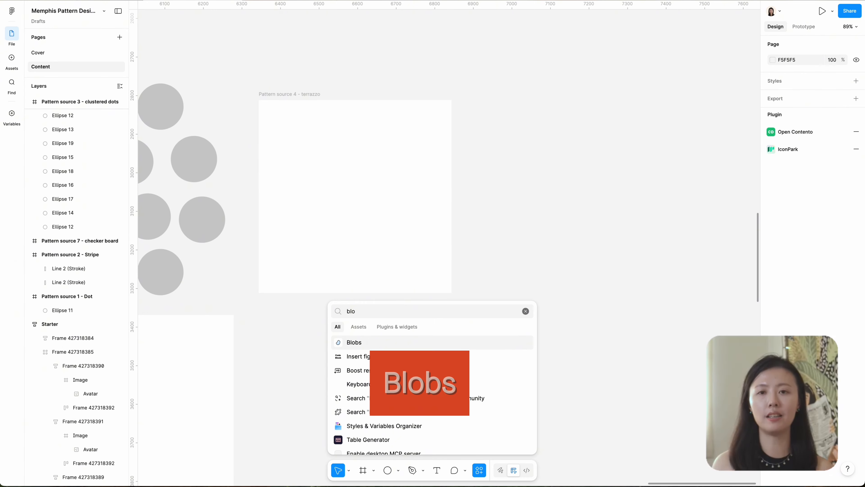
key(Return)
click(609, 160)
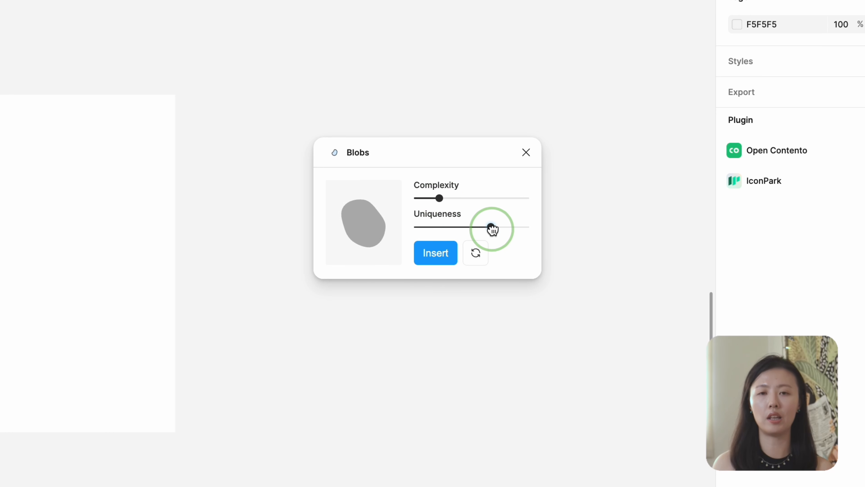
drag(491, 228, 502, 229)
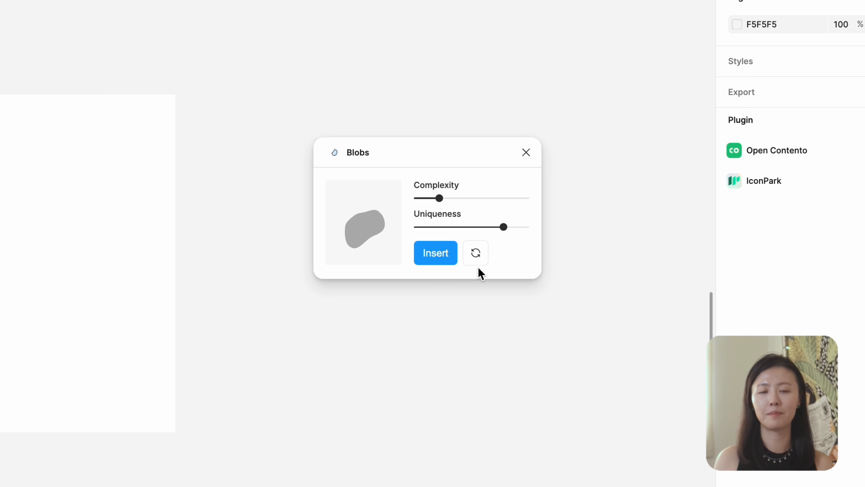
click(435, 252)
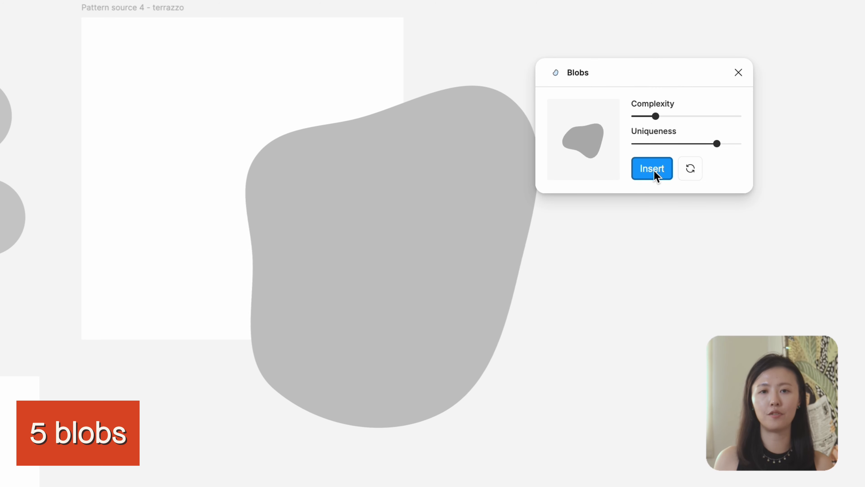
click(435, 252)
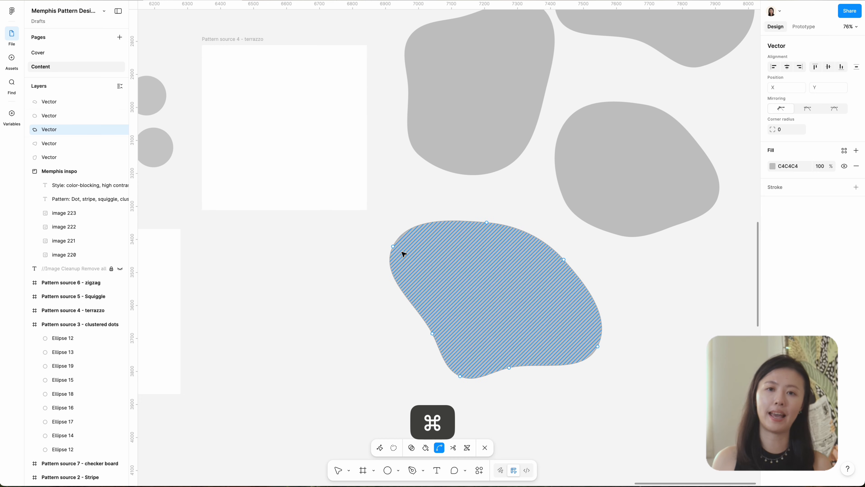
Turn the lower blob into an angular shape by removing the Bézier handles from its anchor points and adjusting its corners.
super+click(393, 247)
super+click(487, 223)
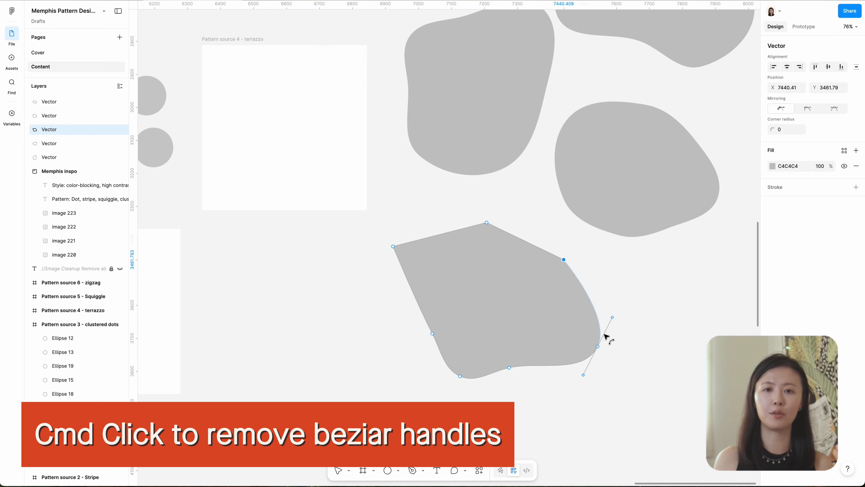
super+click(598, 346)
super+click(509, 368)
super+click(459, 376)
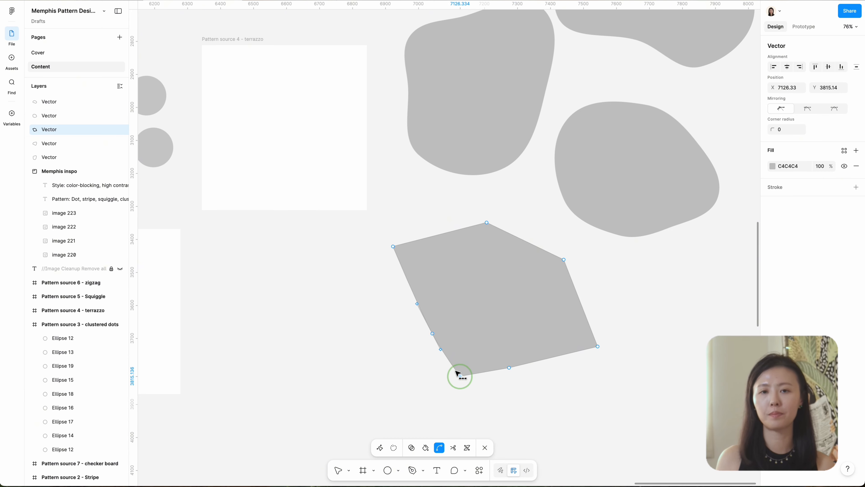
super+click(433, 334)
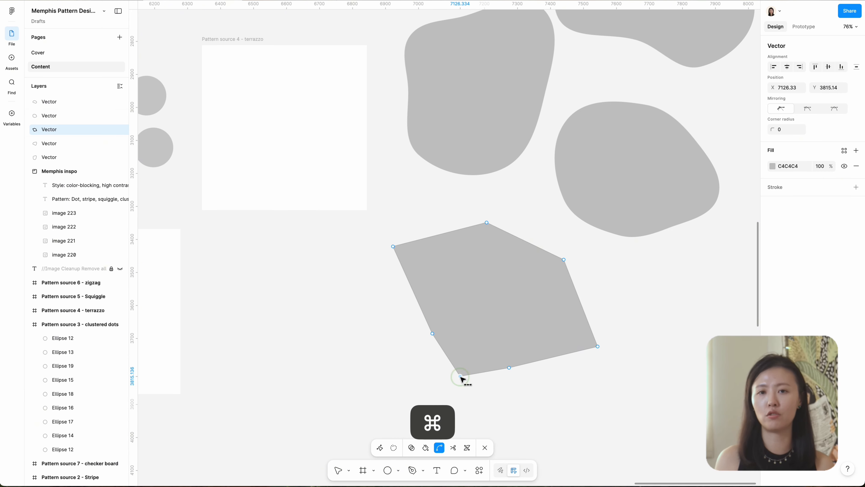
super+click(506, 367)
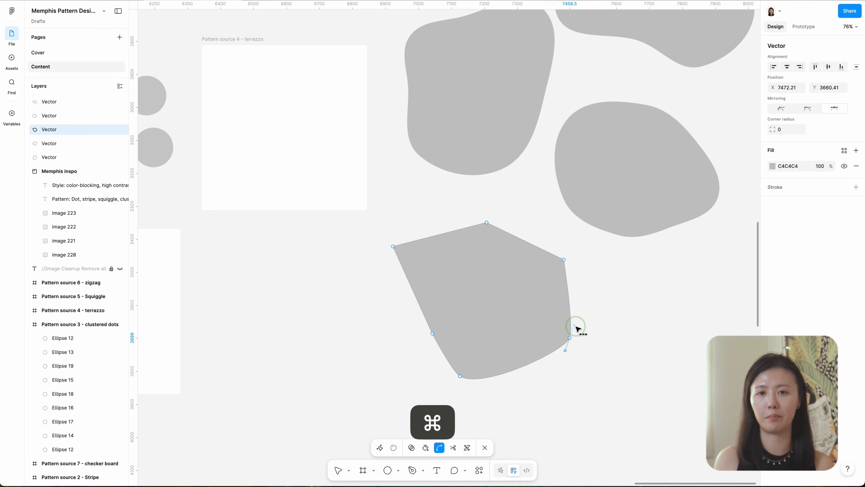
key(super+a)
key(Escape)
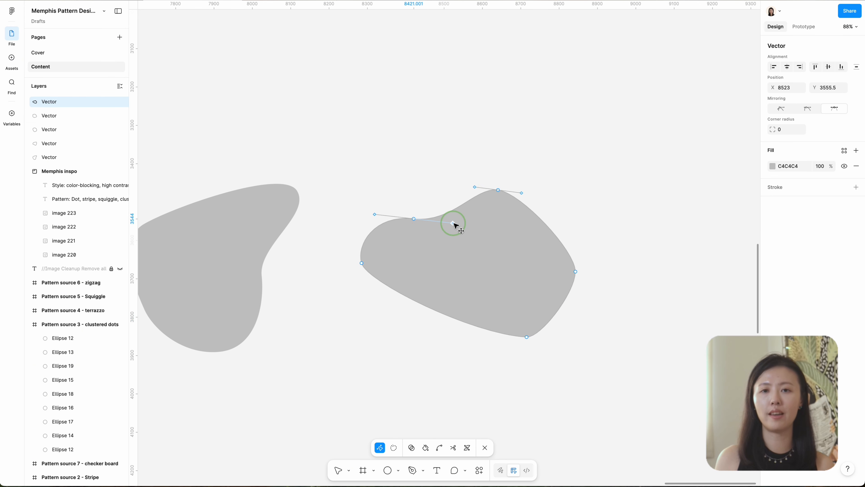
Arrange the blob shapes in varied sizes and rotations inside the terrazzo frame.
key(super+a)
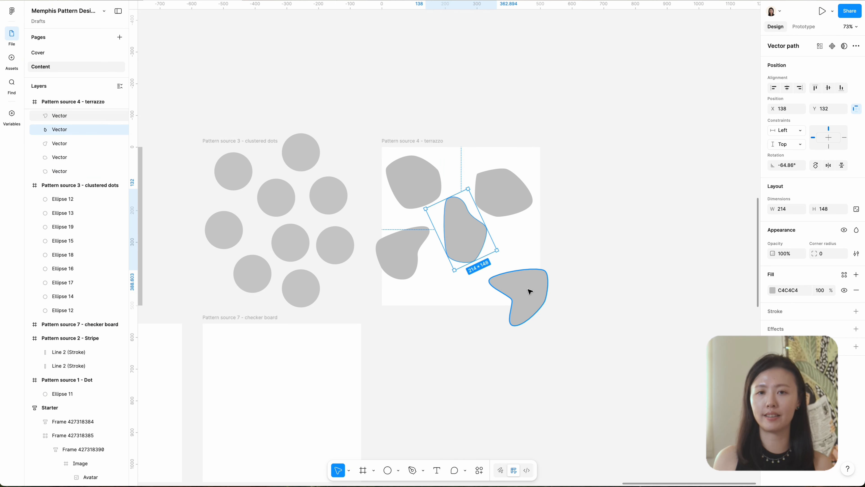
drag(527, 292, 459, 168)
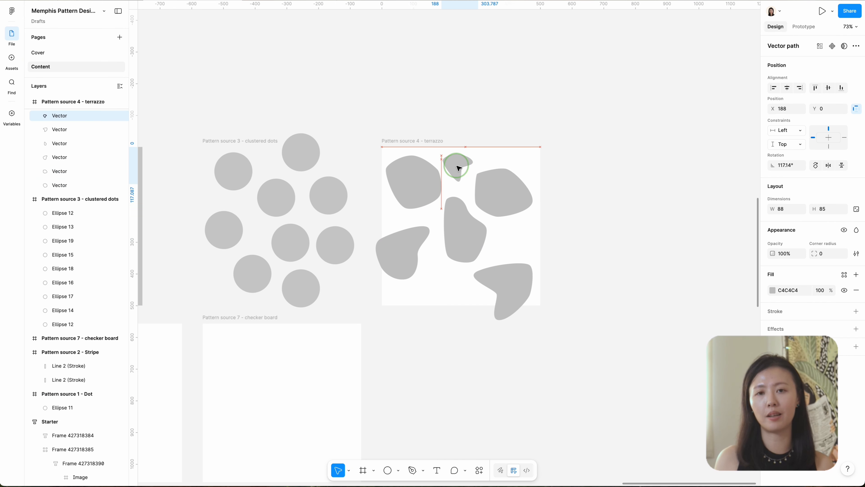
drag(459, 168, 460, 171)
click(470, 243)
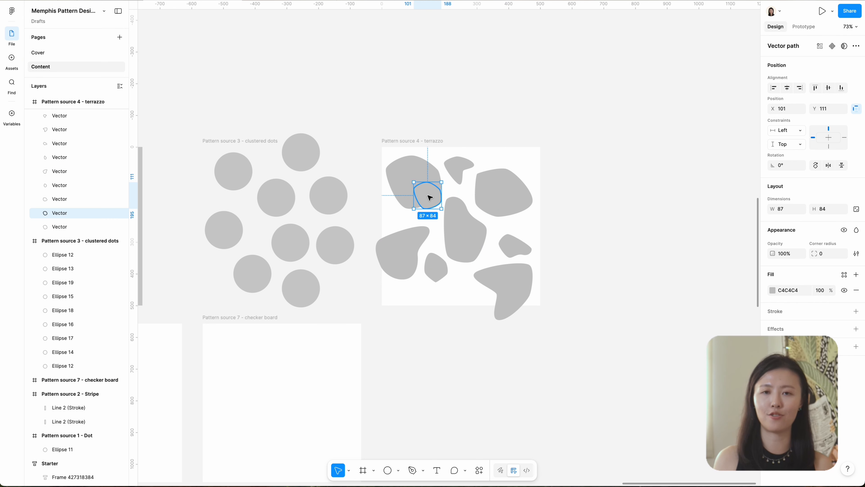
drag(429, 197, 454, 199)
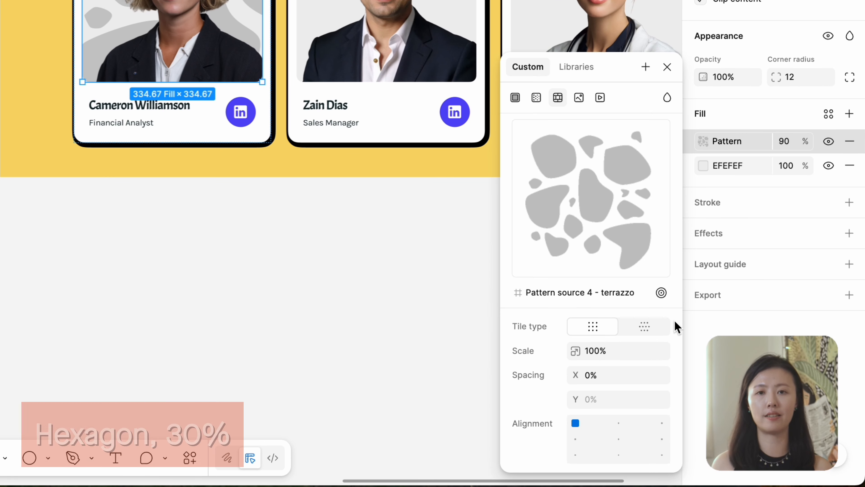
Set the Financial Analyst card's terrazzo pattern fill to hexagonal tiling, center alignment and 30% scale.
click(674, 325)
click(579, 350)
text(30)
key(Return)
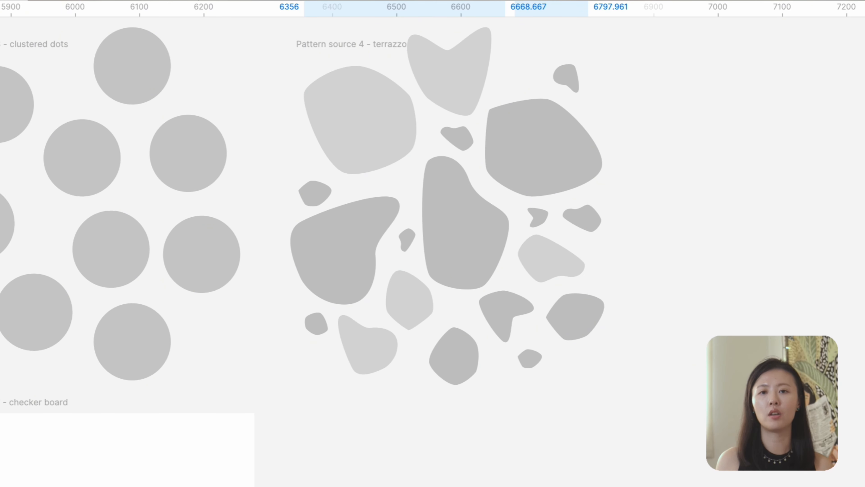
Vary the terrazzo source shapes across three levels of gray.
shift+click(573, 297)
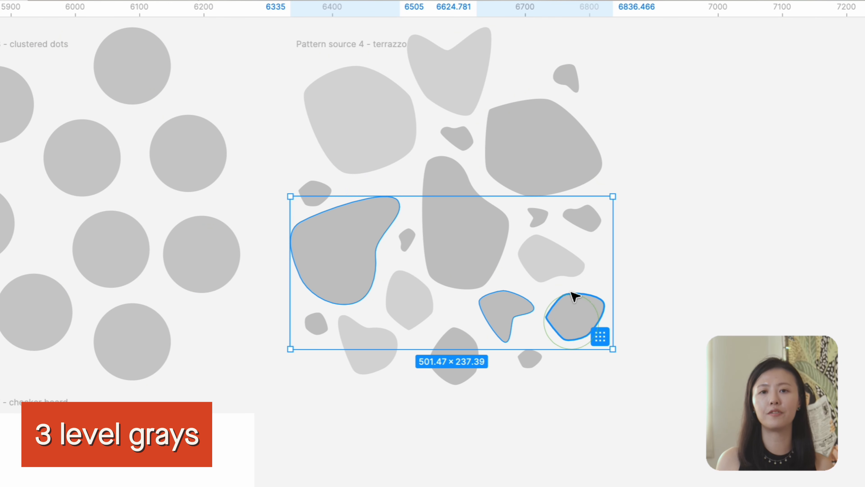
key(super+z)
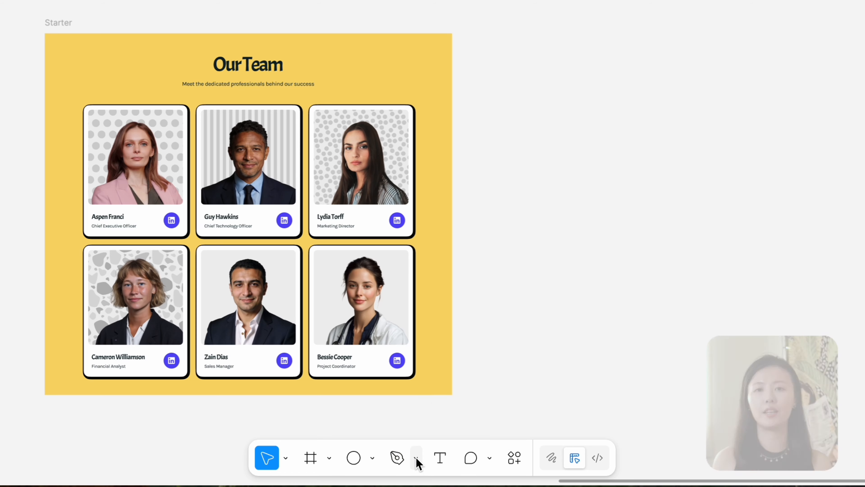
Sketch five squiggle lines with the Pencil tool by tracing the wavy wall shapes in the bedroom inspiration image.
click(416, 460)
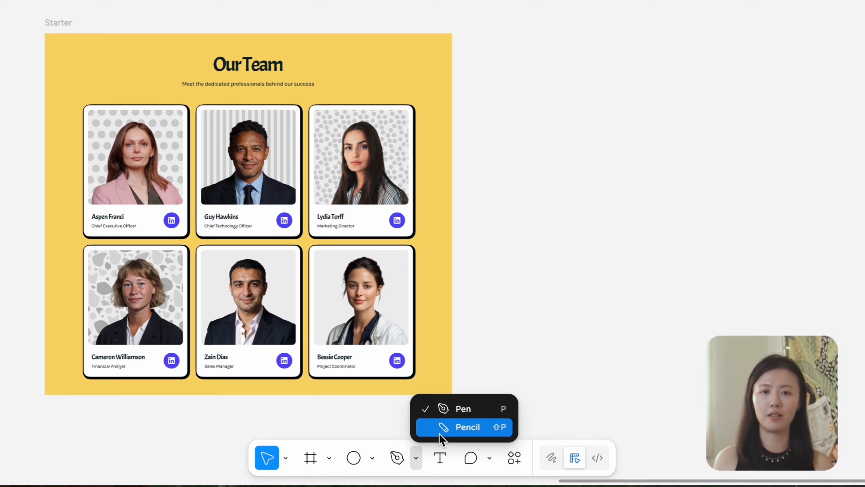
click(440, 438)
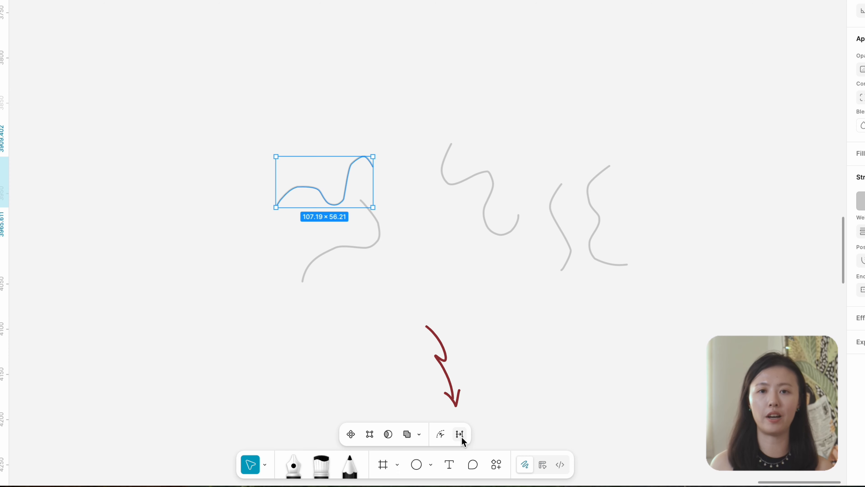
Simplify the lower-left squiggle's path to reduce its anchor points.
click(459, 433)
key(Return)
drag(378, 433, 424, 436)
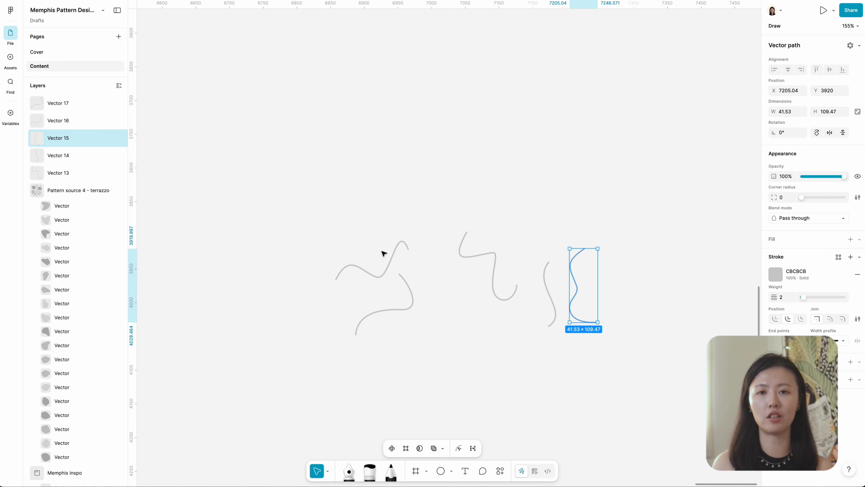
Edit the simplified squiggles one by one to refine their anchor points and curves.
click(384, 253)
key(Return)
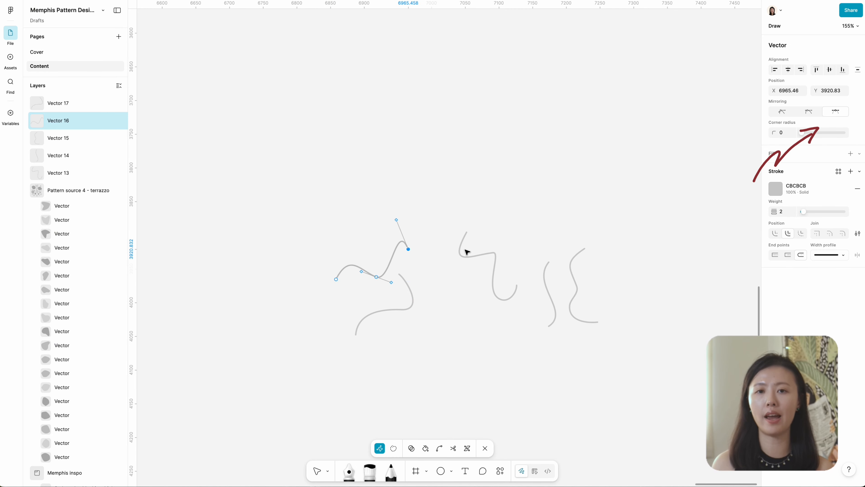
key(Escape)
click(415, 303)
key(Return)
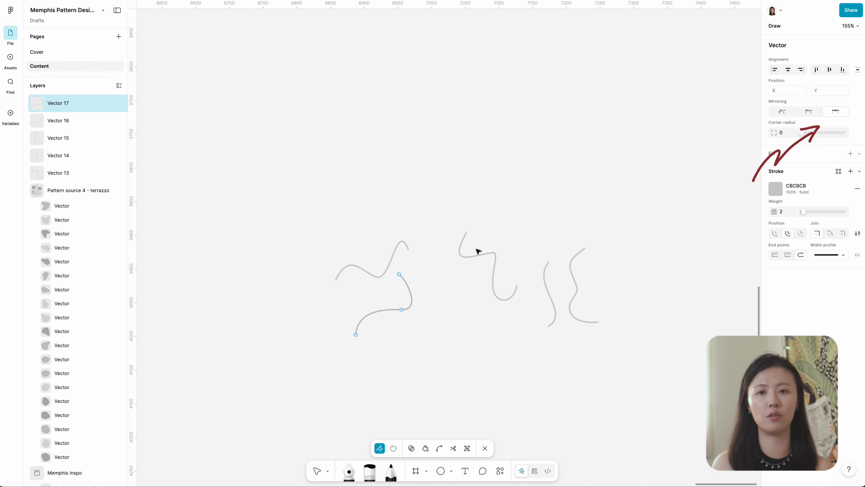
key(Escape)
click(478, 252)
key(Return)
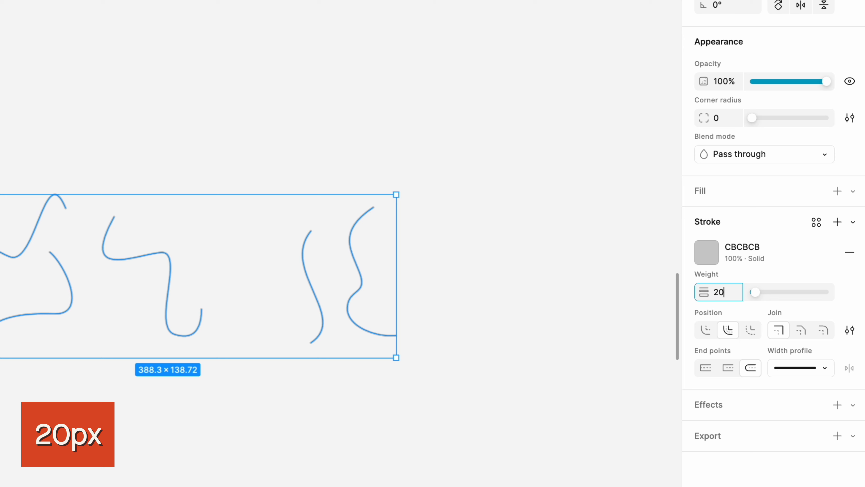
Set the squiggles' stroke weight to 20, and spread reshaped copies across the squiggle frame.
key(Return)
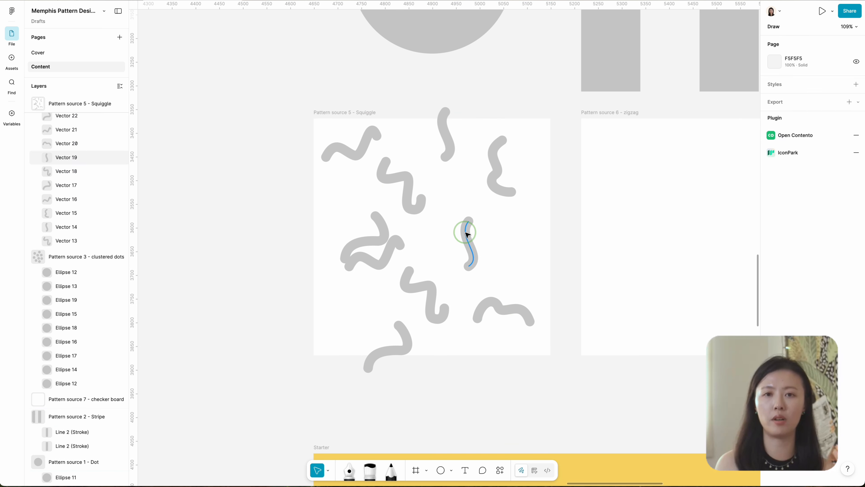
mouse_move(464, 235)
mouse_down()
mouse_move(415, 328)
mouse_move(350, 290)
mouse_up()
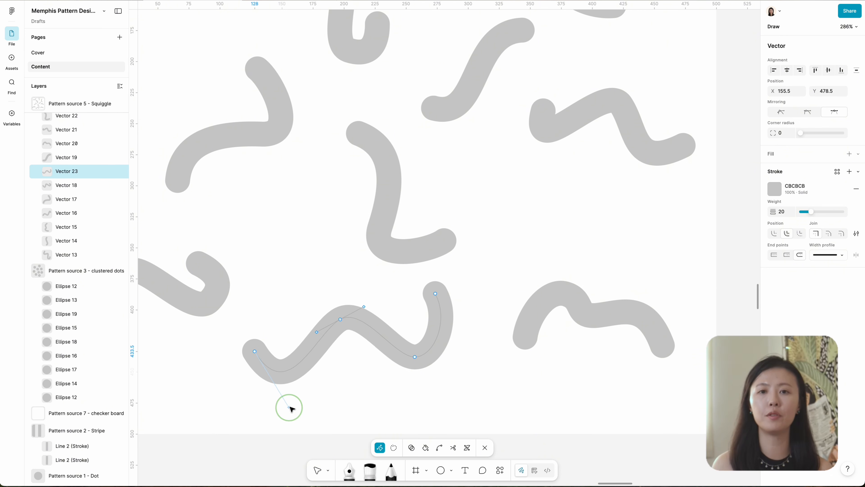
key(Return)
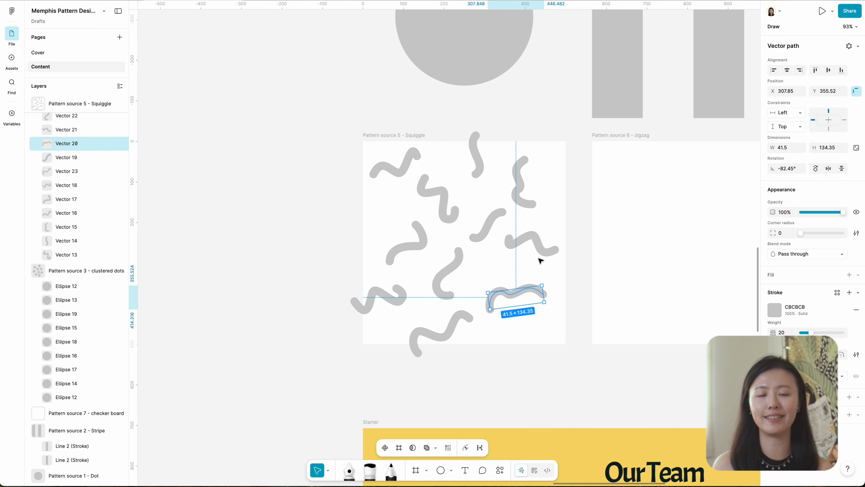
key(alt)
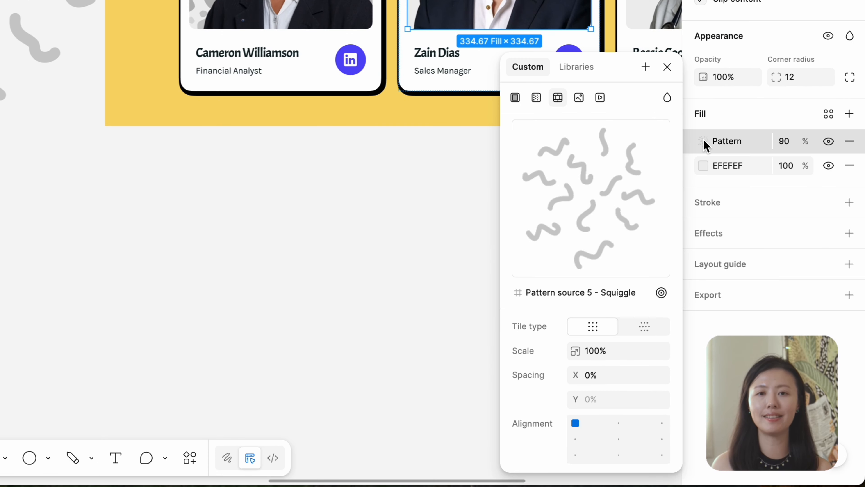
Set the Sales Manager card's squiggle pattern fill to hexagonal tiling and 20% scale.
click(656, 327)
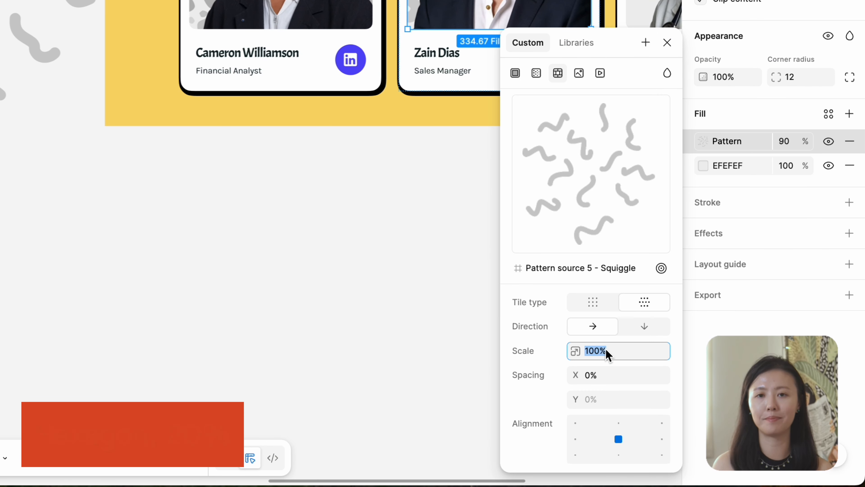
text(20)
key(Return)
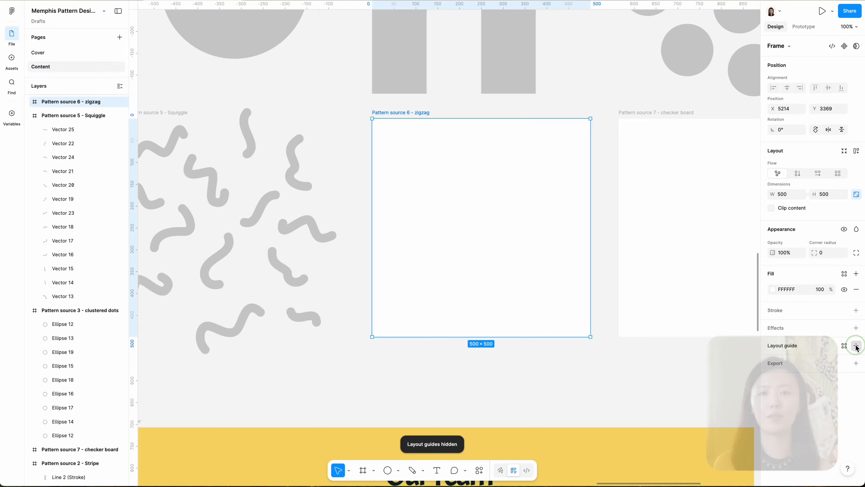
Add a column layout guide to the zigzag frame with 4 columns and a gutter of 0.
click(651, 350)
click(663, 377)
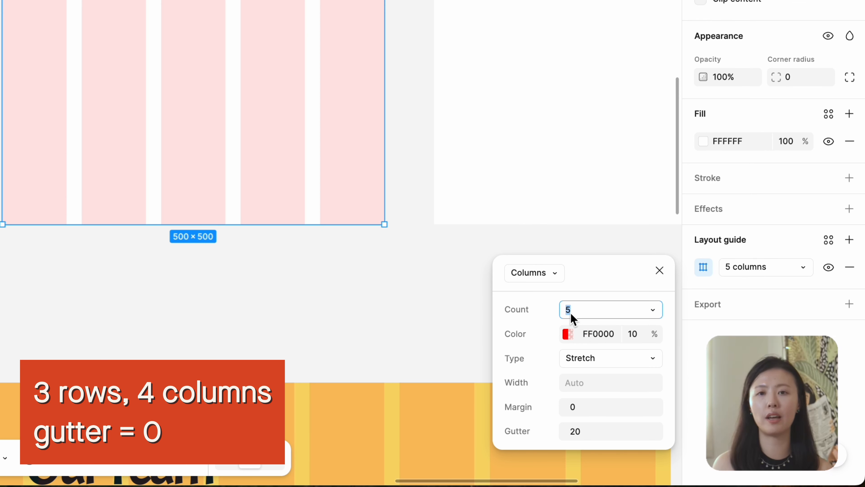
text(4)
click(589, 432)
text(0)
key(Return)
click(660, 269)
Add a second layout guide to the zigzag frame with 3 rows and a gutter of 0.
click(849, 239)
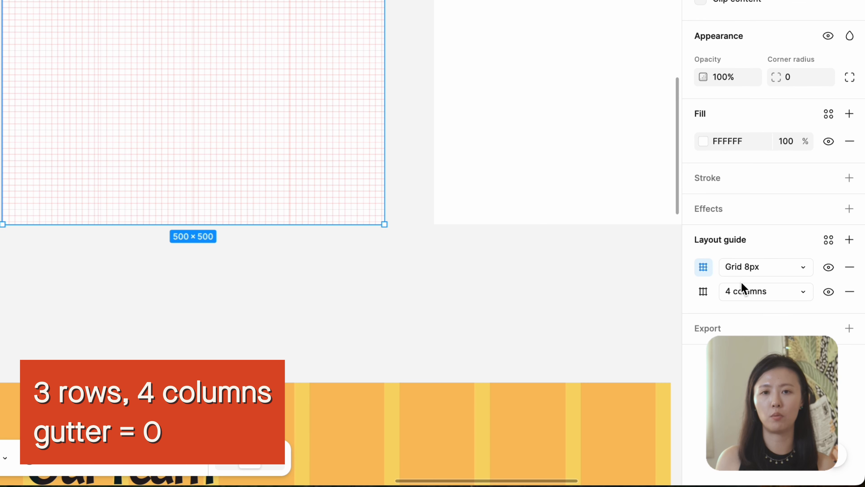
click(748, 267)
click(750, 303)
click(704, 270)
click(594, 434)
text(0)
key(Return)
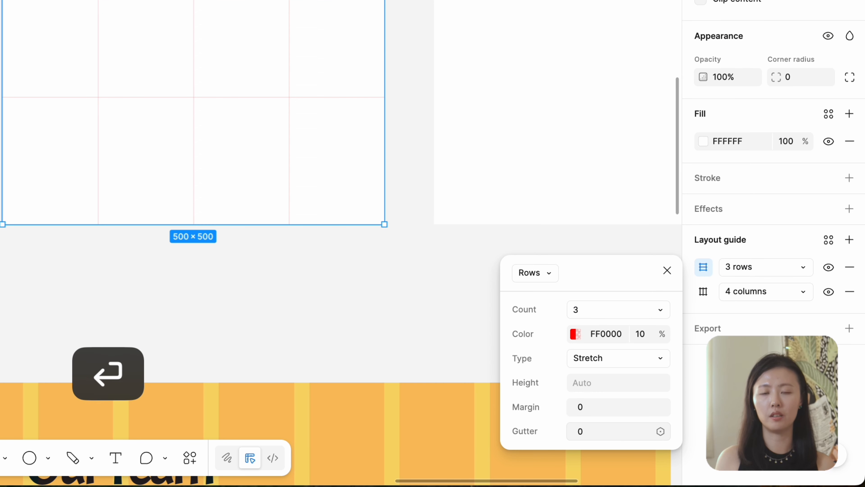
key(Escape)
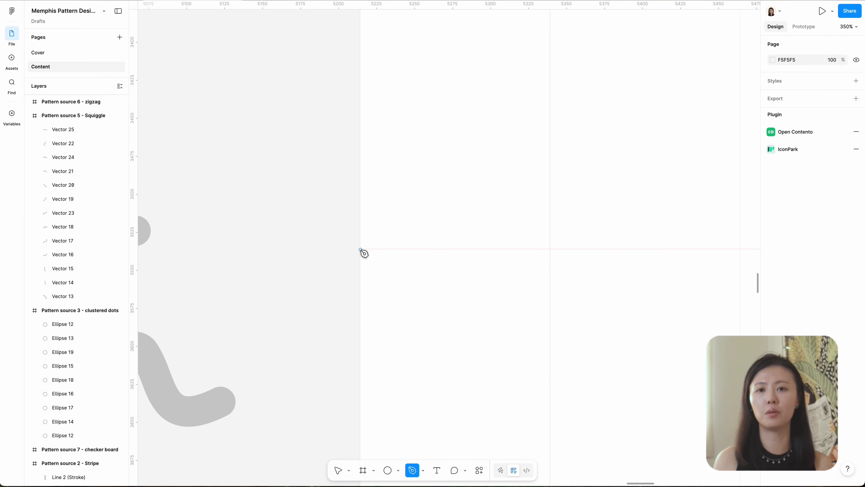
Draw a zigzag path across the zigzag frame, with its points on the layout guide intersections.
click(360, 250)
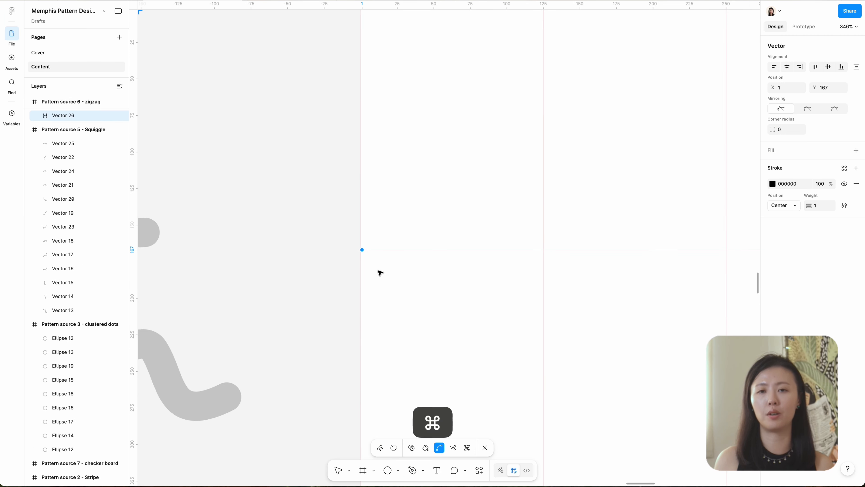
scroll(379, 272, down, 5)
click(449, 313)
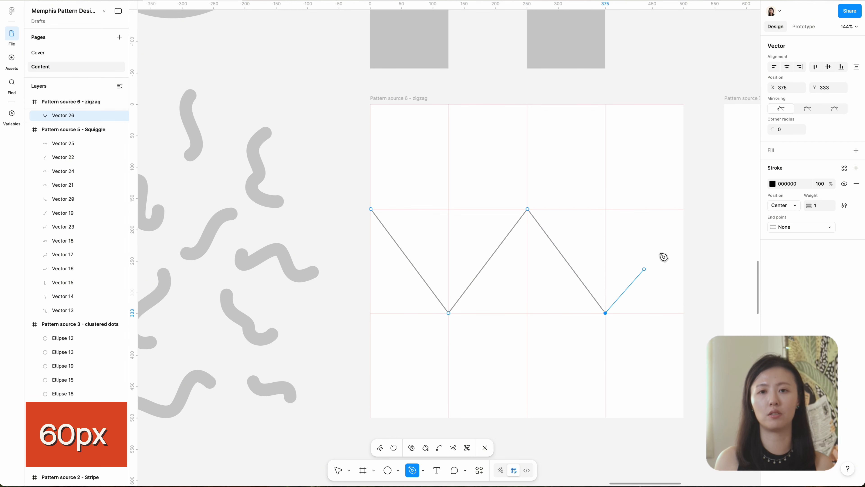
Set the zigzag's stroke weight to 60 and outline the stroke.
text(60)
key(Return)
key(super+alt+o)
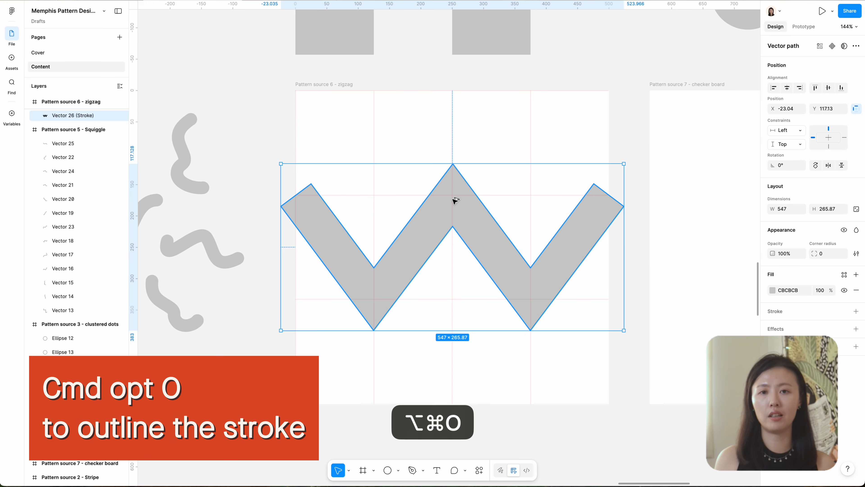
Cut the outlined zigzag vertically at its two lower corners with the Cut tool.
click(500, 470)
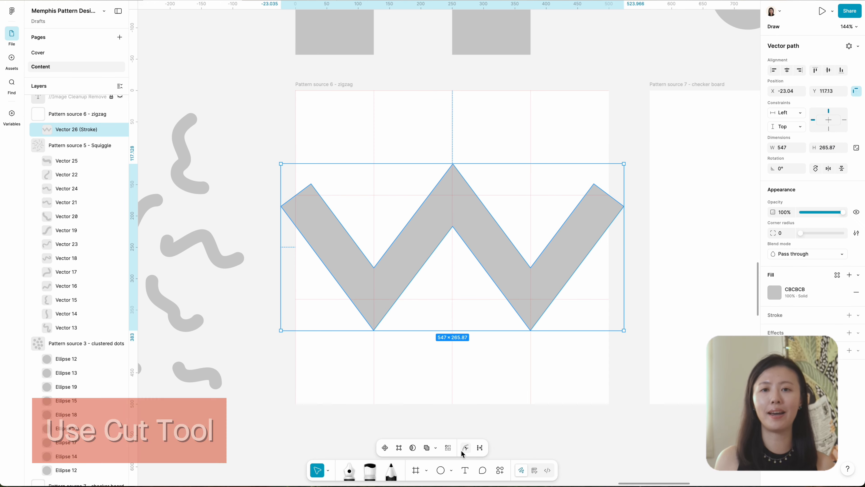
key(Return)
drag(530, 267, 531, 330)
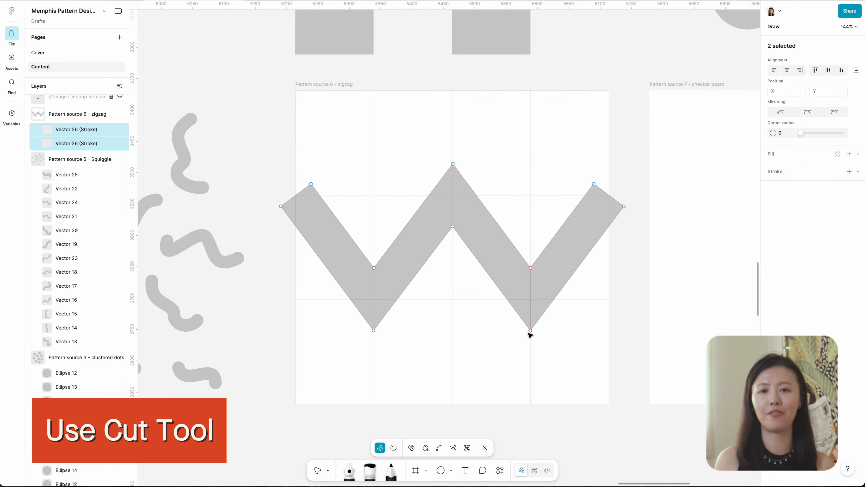
drag(373, 268, 374, 330)
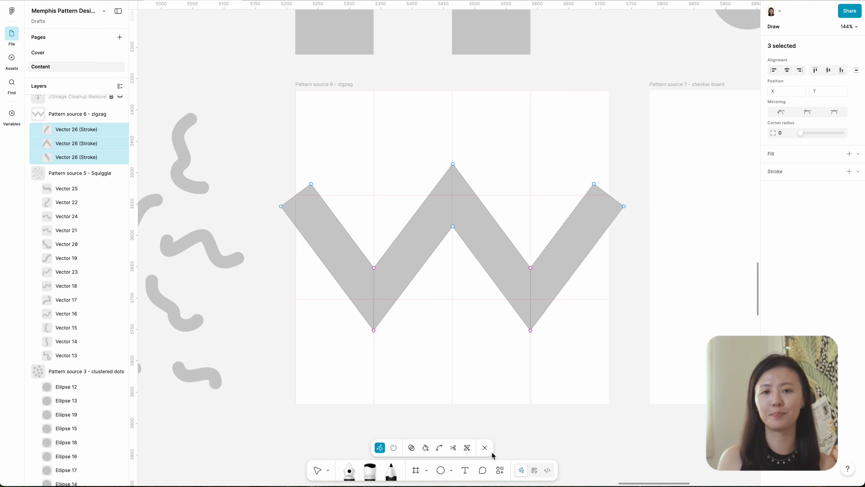
click(485, 447)
Delete the two outer pieces of the cut zigzag, keeping only the central chevron.
click(572, 270)
shift+click(348, 254)
key(Delete)
Scale the remaining chevron by 2x from its center so it spans the zigzag frame.
click(473, 216)
key(k)
key(k)
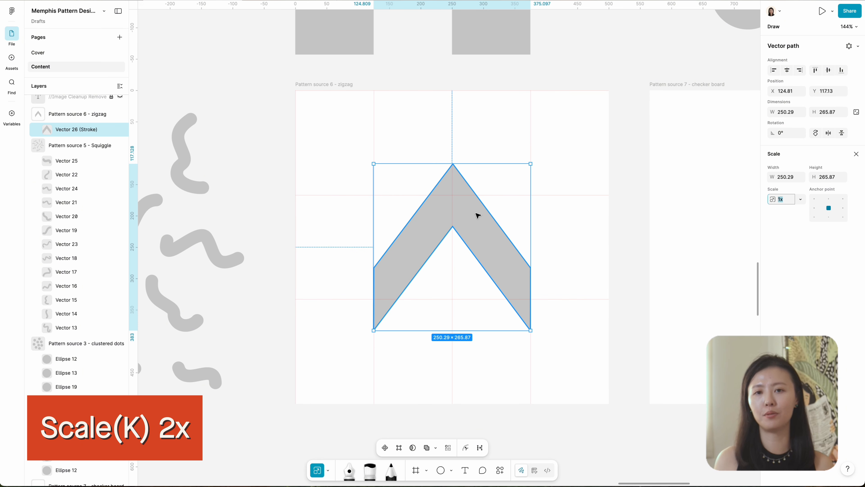
key(Return)
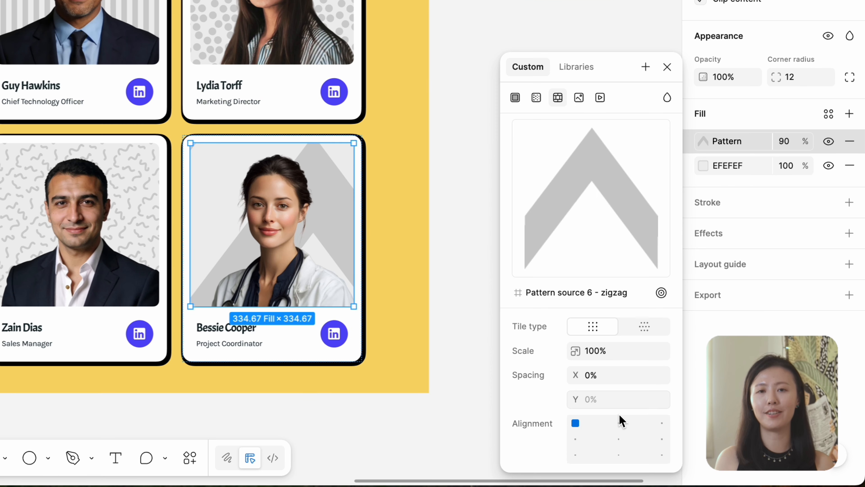
Set the Project Coordinator card's zigzag pattern fill to center alignment, 18% scale and -20% Y spacing.
click(619, 440)
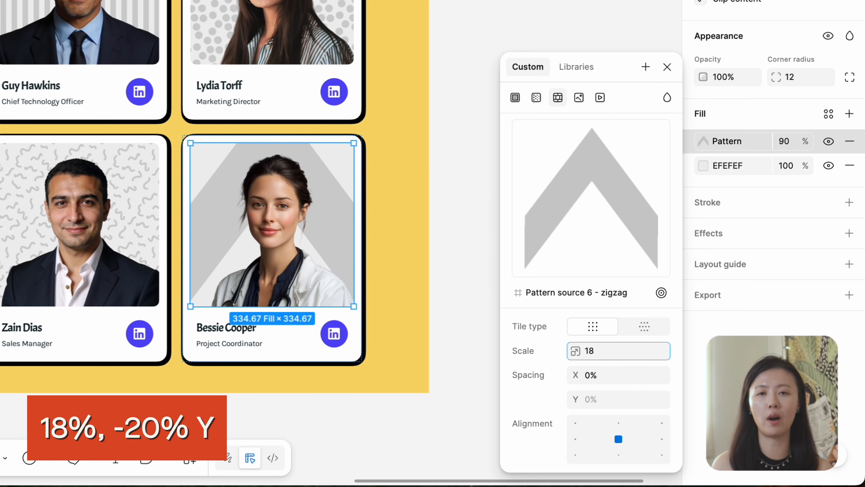
key(Return)
text(-20)
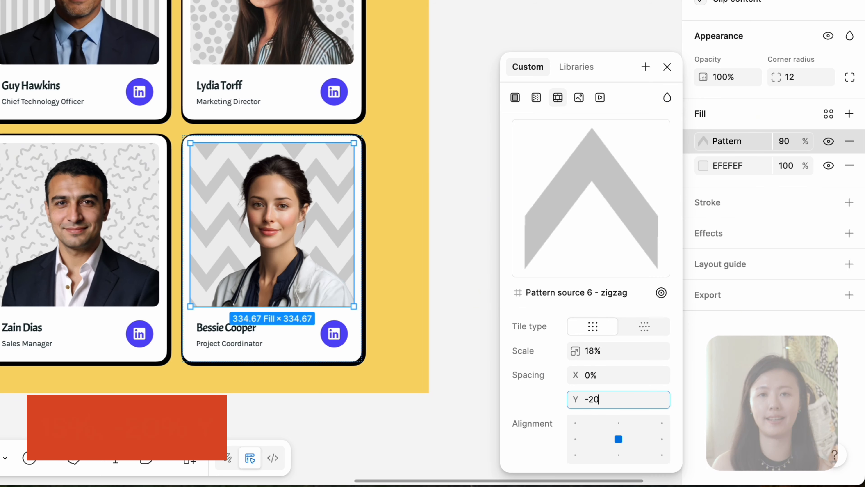
key(Return)
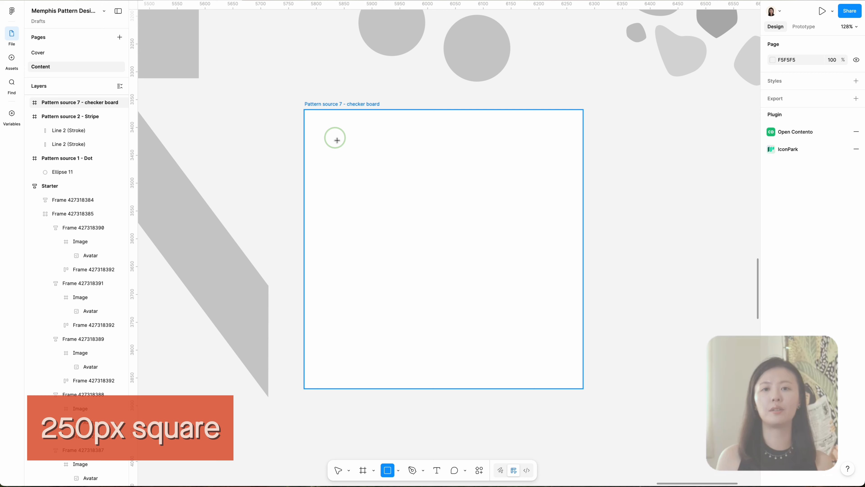
Draw a 250 × 250 square in the checker board frame and place it in the upper-left quadrant.
drag(331, 134, 472, 273)
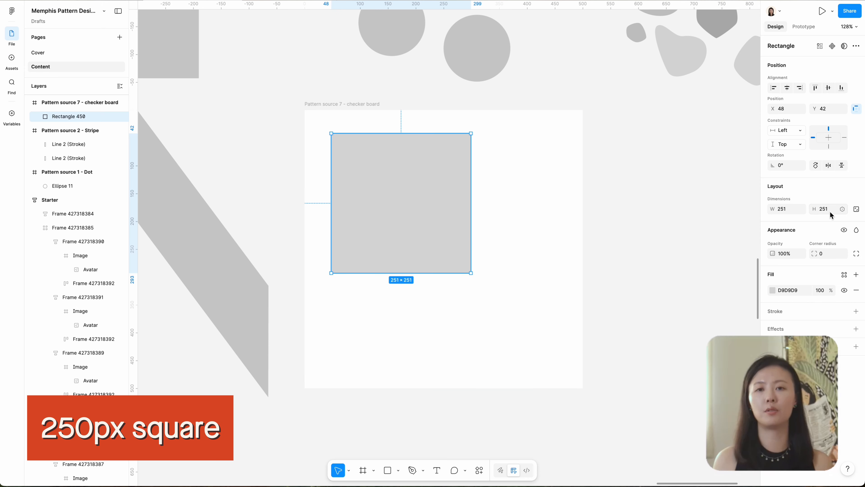
drag(443, 208, 416, 185)
scroll(454, 195, left, 5)
Duplicate the square and place the copy in the checker board frame's lower-right quadrant.
key(super+d)
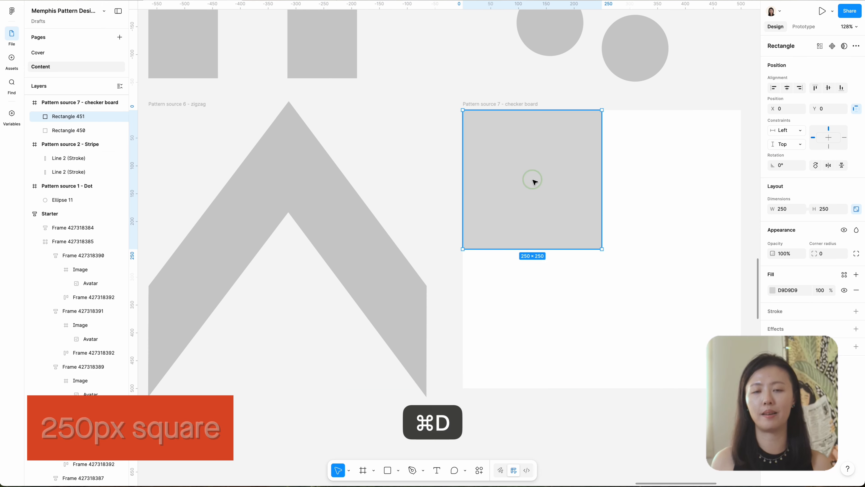
drag(533, 180, 672, 318)
click(627, 205)
Set the first separate Project Coordinator card's checkerboard pattern fill to center alignment and 34% scale.
click(528, 112)
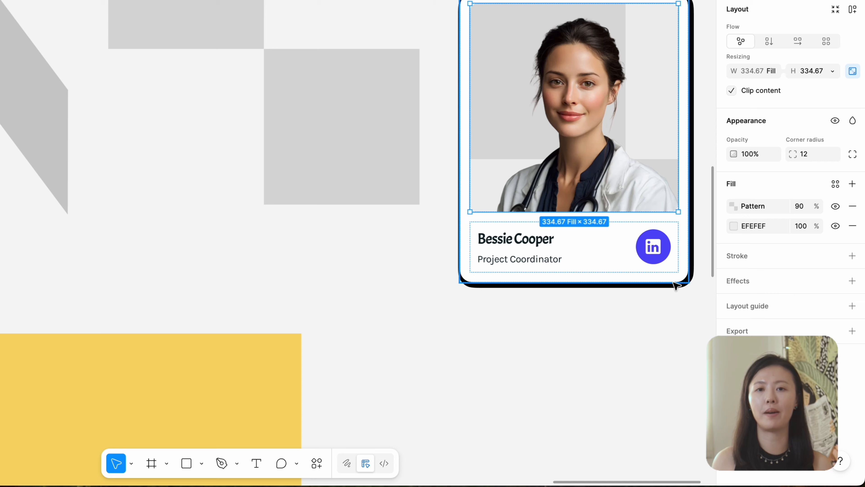
click(734, 207)
click(665, 447)
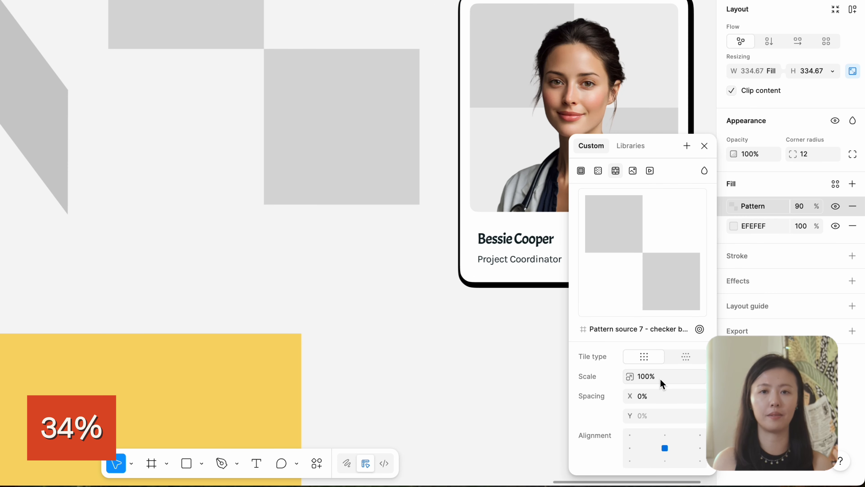
click(660, 376)
text(34)
key(Return)
Set the middle card copy's checkerboard fill to horizontal hexagonal tiling, 19% scale and -10% Y spacing.
scroll(470, 268, right, 5)
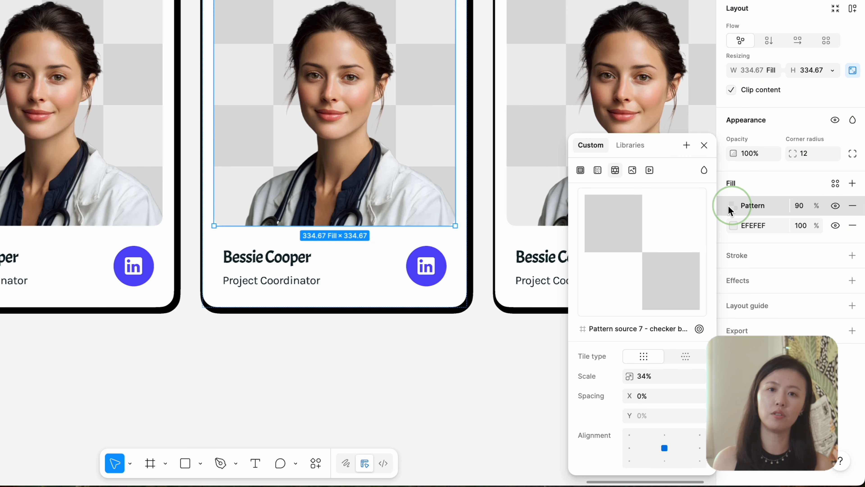
click(685, 356)
click(672, 379)
text(19)
key(Return)
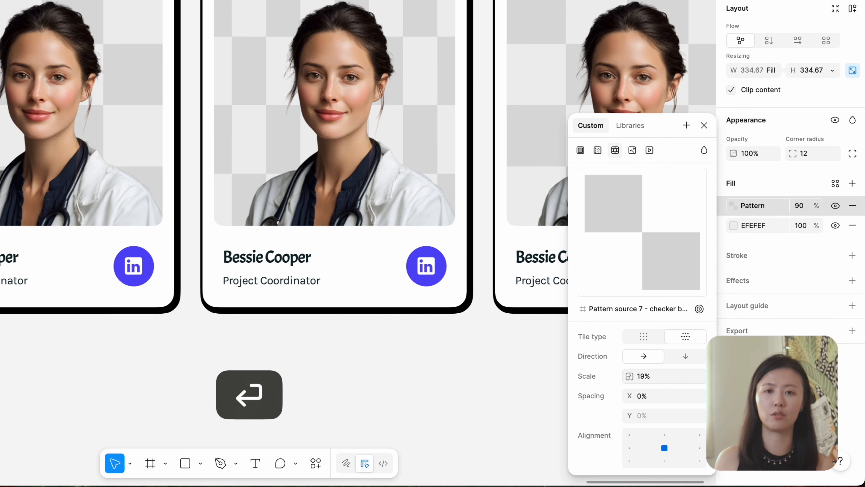
click(650, 415)
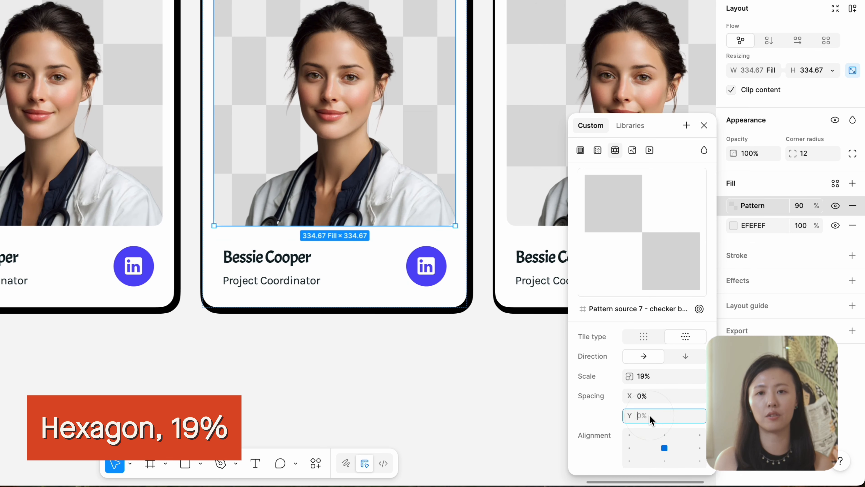
text(-10)
key(Return)
Set the third card copy's checkerboard fill to vertical hexagonal tiling, 19% scale and -10% X spacing.
click(689, 356)
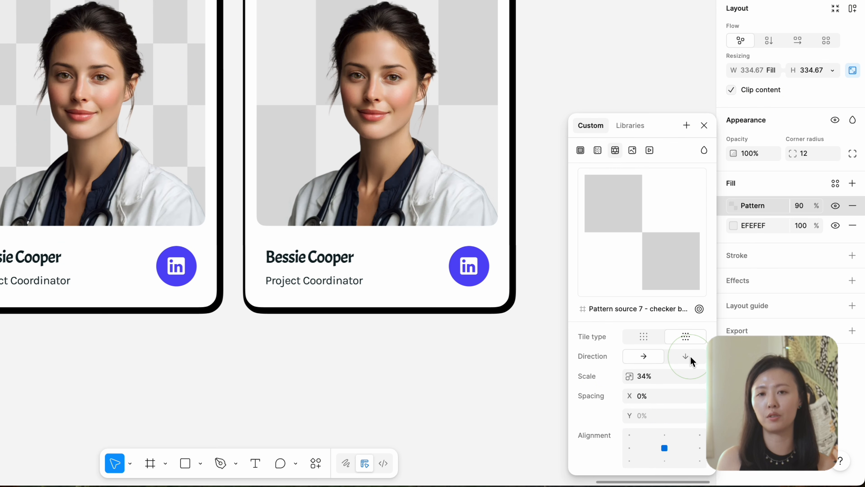
click(686, 357)
click(661, 375)
text(19)
key(Return)
click(652, 396)
text(-10)
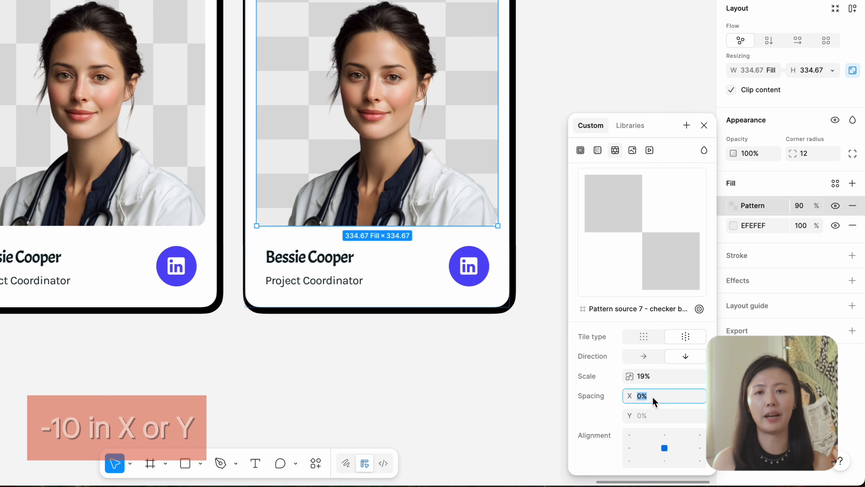
key(Return)
key(super+z)
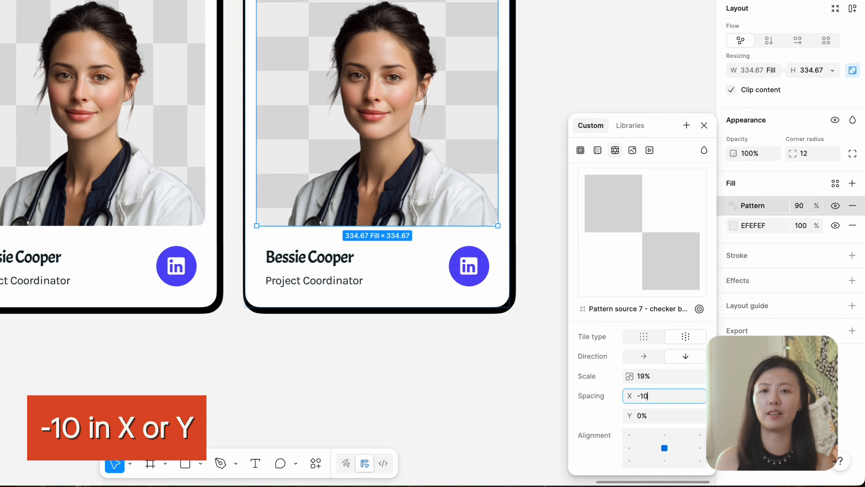
key(Return)
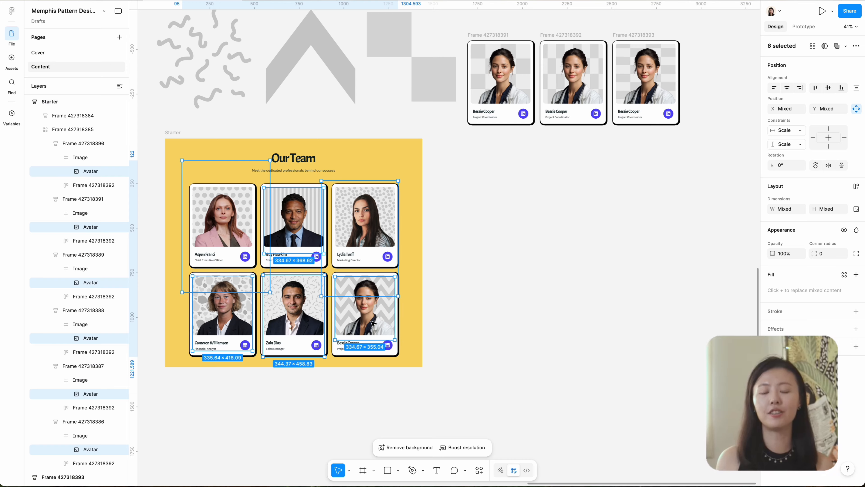
Place copies of the six portrait images on the empty canvas beside the Starter frame.
alt+drag(373, 323, 708, 326)
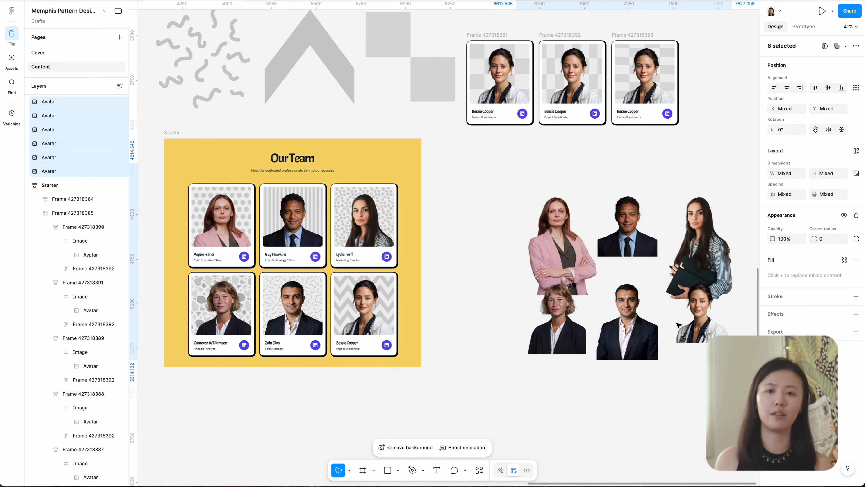
scroll(513, 336, right, 7)
super+scroll(513, 336, up, 2)
Spread the six overlapping portrait copies apart into a single row.
click(283, 336)
drag(442, 381, 165, 342)
drag(240, 327, 533, 239)
drag(239, 235, 198, 224)
drag(325, 215, 318, 235)
super+scroll(714, 314, down, 5)
Align the six portraits along their bottom edges with even spacing between them.
drag(732, 316, 371, 266)
click(841, 88)
super+scroll(537, 252, up, 5)
scroll(537, 253, right, 3)
click(670, 313)
scroll(443, 290, left, 3)
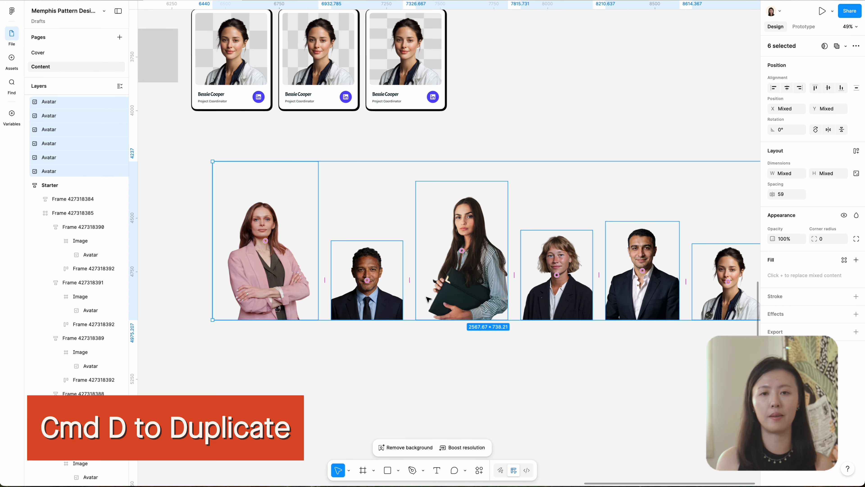
Duplicate the row of portraits in place, and replace the first two copies' image fills with solid gray.
key(super+d)
scroll(426, 306, right, 2)
click(215, 269)
click(856, 254)
click(856, 238)
click(314, 283)
click(856, 254)
click(856, 239)
Replace the image fills of the remaining four portrait copies with solid gray.
click(415, 270)
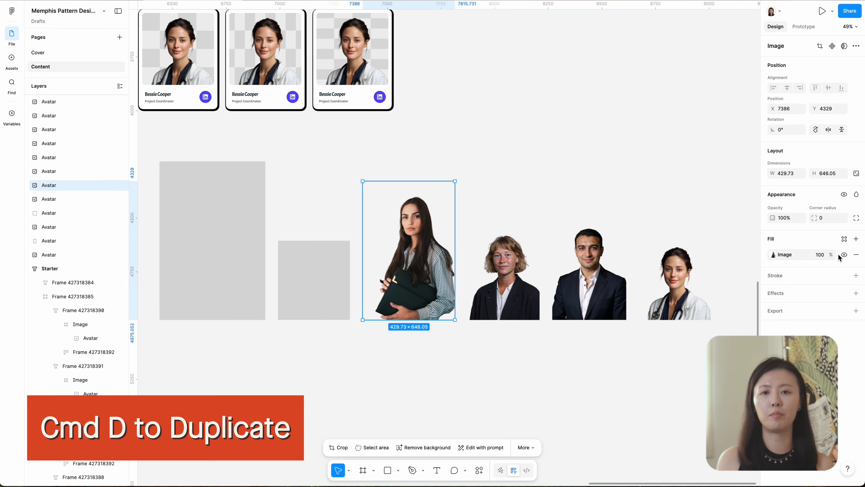
click(856, 254)
click(856, 239)
scroll(504, 280, right, 5)
click(338, 276)
click(856, 254)
click(511, 286)
click(856, 255)
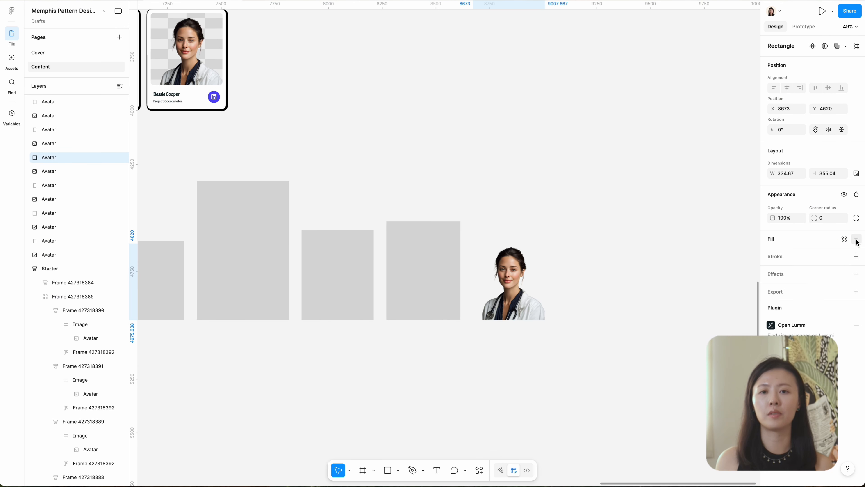
click(856, 239)
Mask the first gray rectangle with the portrait beneath it to form a silhouette.
scroll(442, 272, left, 8)
drag(389, 253, 440, 272)
right_click(440, 271)
click(469, 331)
Mask the second and third gray rectangles with their matching portraits to form silhouettes.
click(446, 277)
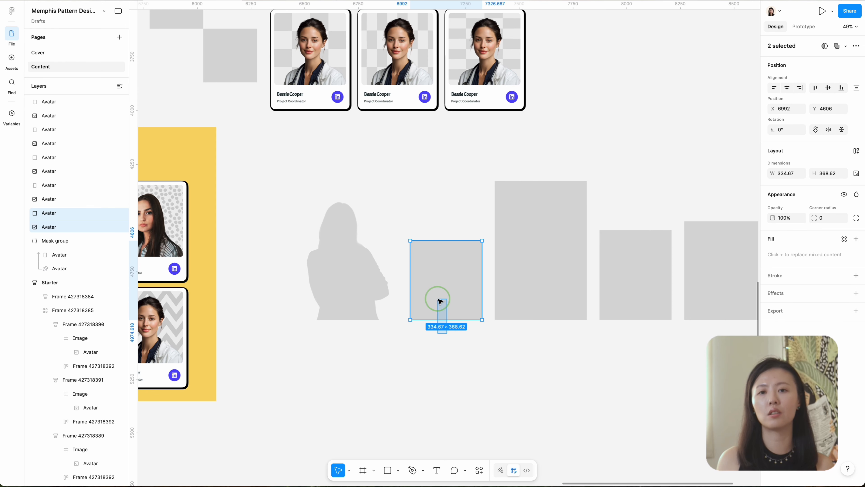
right_click(440, 302)
click(473, 331)
click(529, 346)
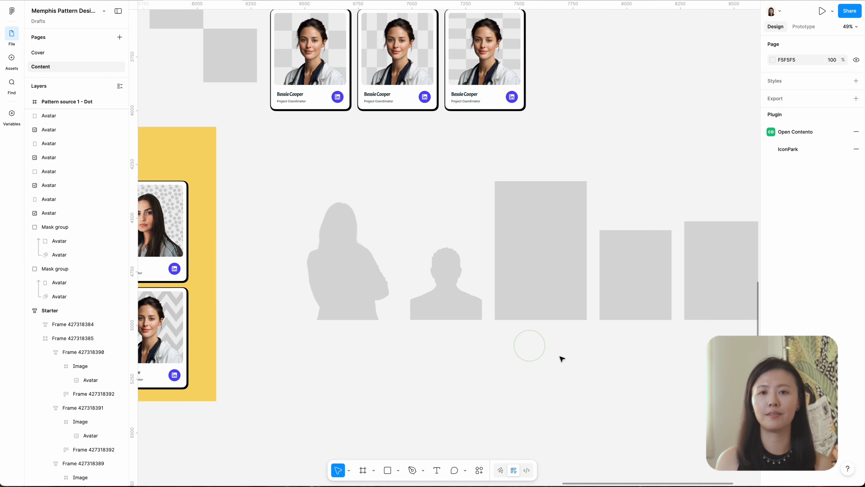
drag(562, 358, 530, 293)
right_click(530, 290)
Replace the duplicate portraits behind the card images with their matching silhouette mask groups.
key(alt+shift+super+v)
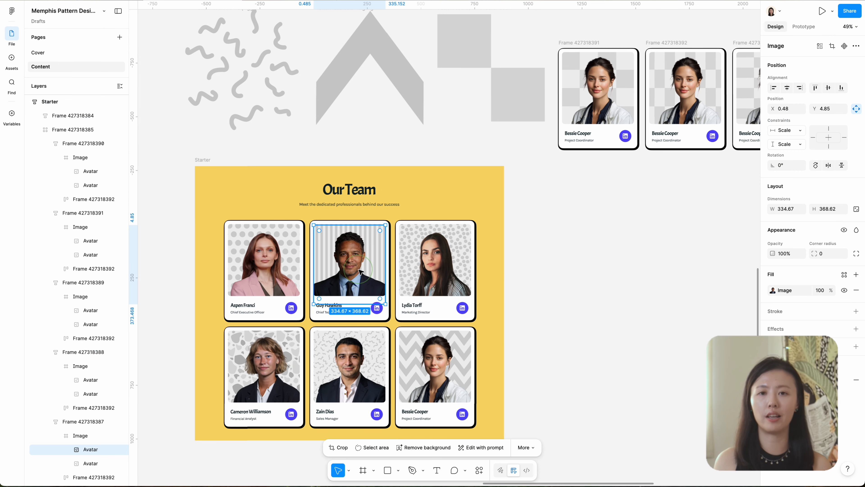
key(alt+shift+super+v)
click(82, 397)
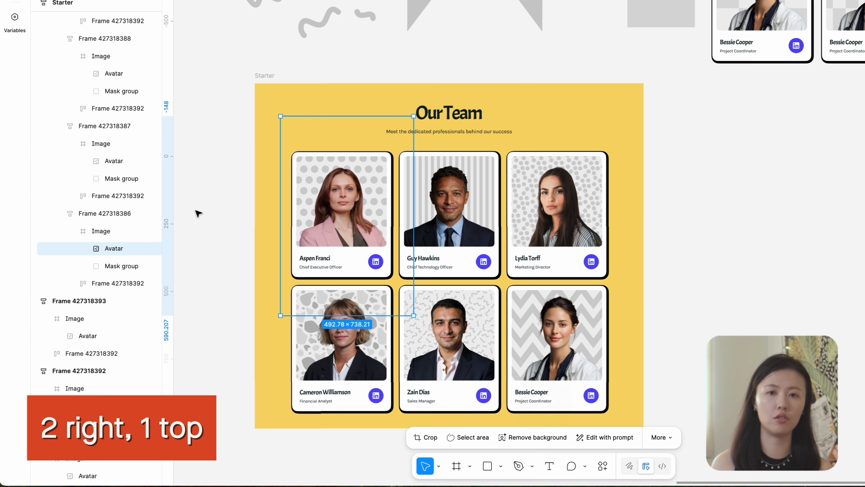
Darken the silhouettes' gray fill and offset each behind its portrait, two large nudges right and one up.
key(shift+Up)
click(834, 280)
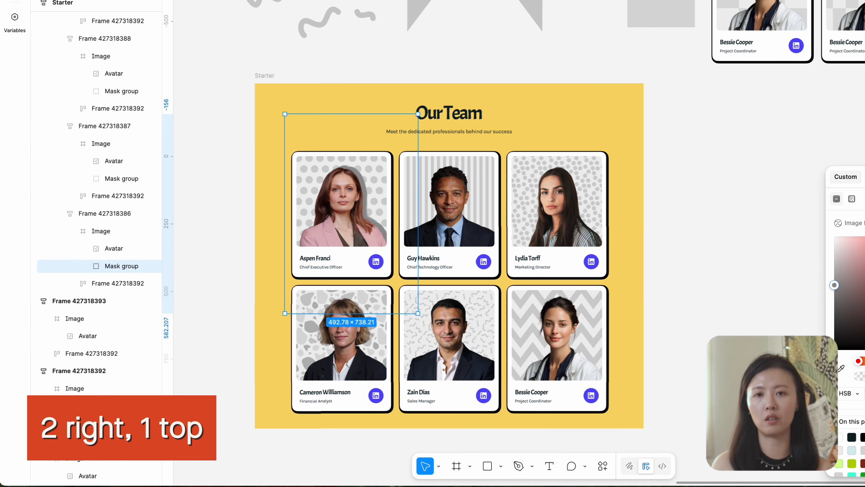
key(shift+Right)
key(shift+Right)
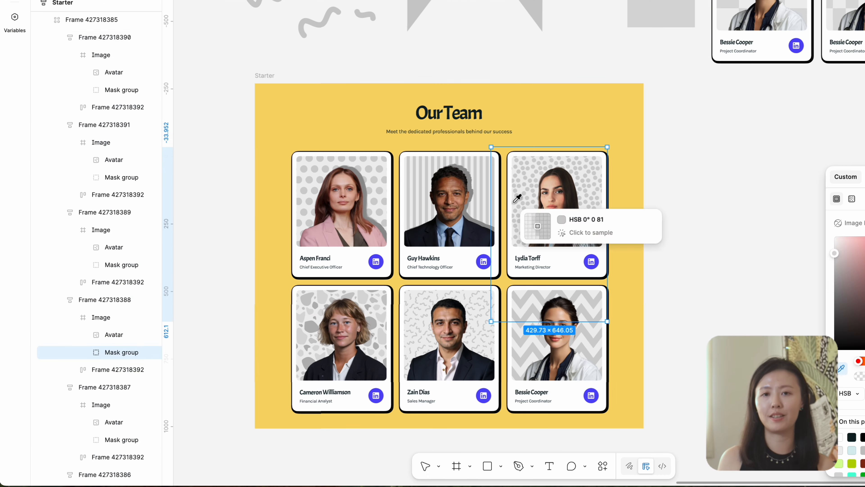
key(shift+Up)
key(shift+Right)
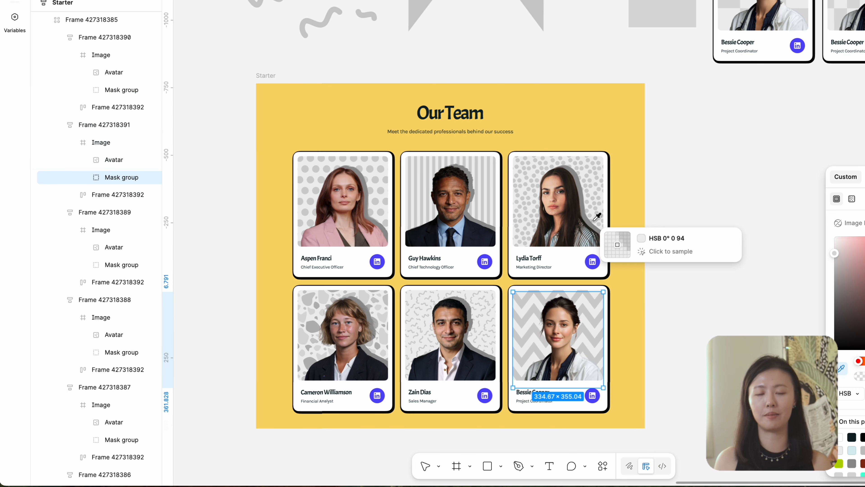
key(shift+Up)
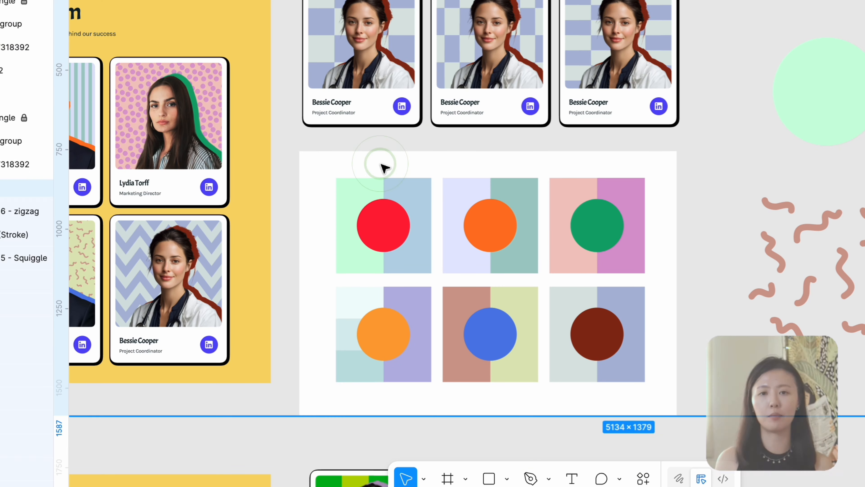
Recolor the first team card from the first color combination: mint CCFFDF background, light blue dot pattern and red silhouette.
click(383, 167)
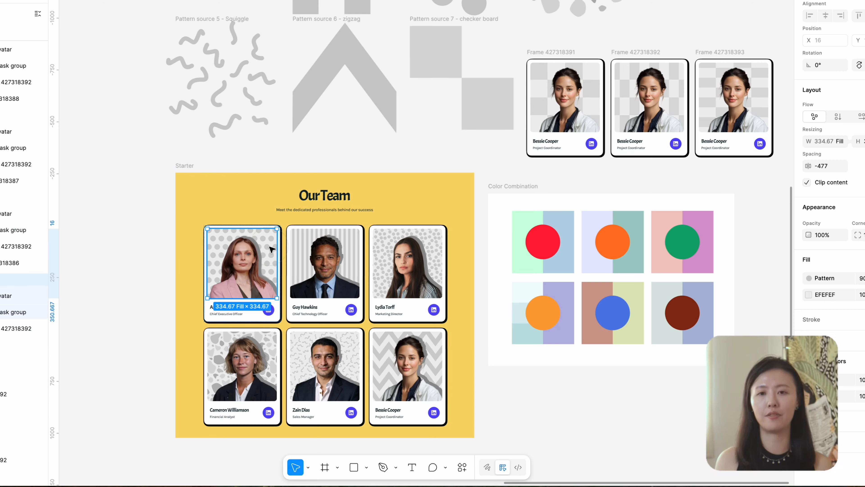
click(808, 295)
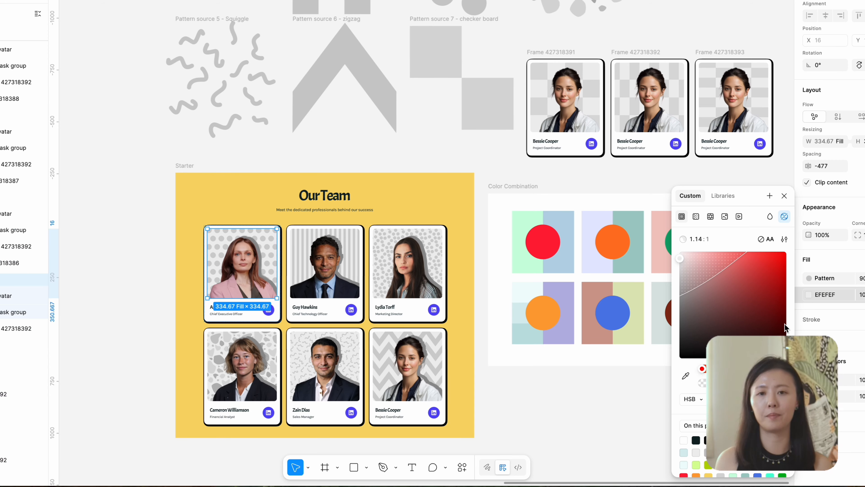
click(527, 212)
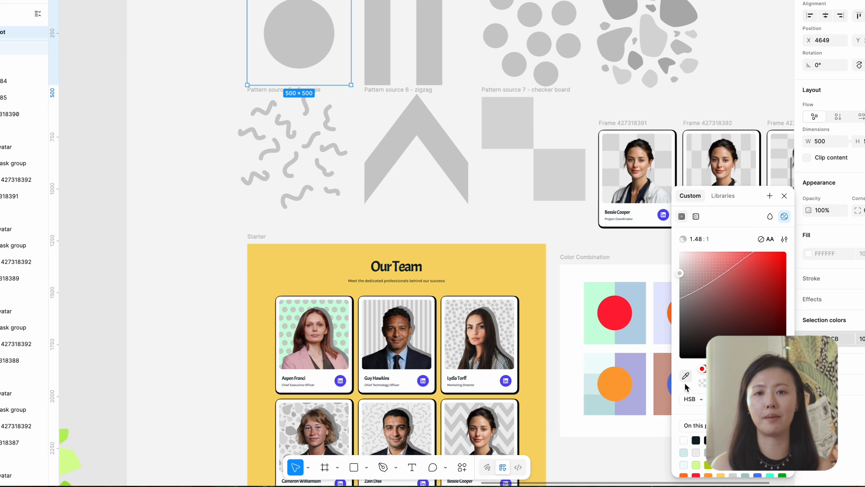
click(329, 326)
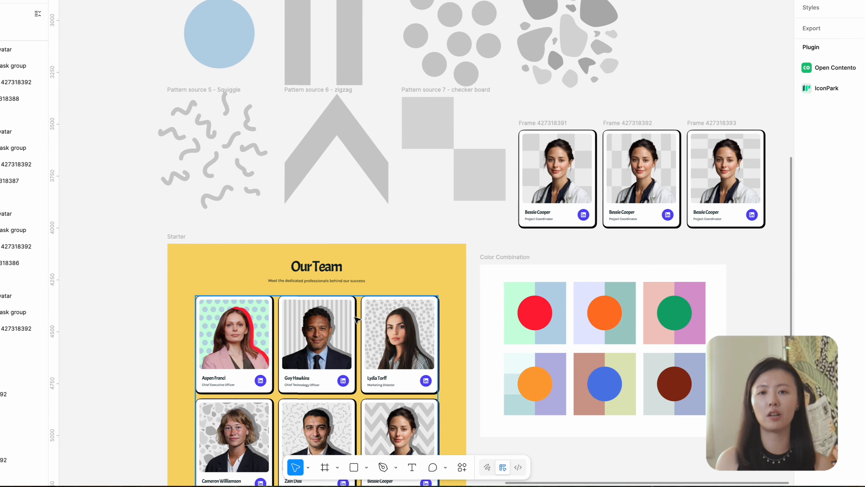
Color the second card's background lavender E5E8FF and its stripe pattern source teal, sampling both from the second color combination.
click(316, 334)
click(808, 295)
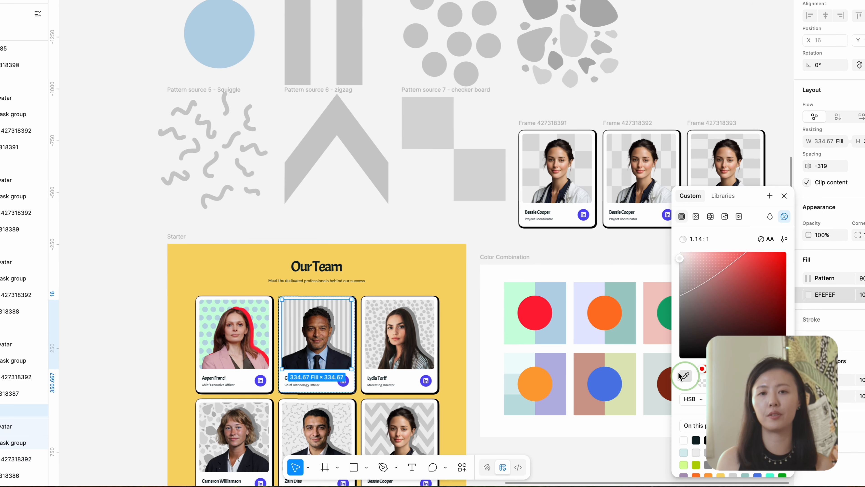
click(317, 49)
click(808, 363)
click(686, 375)
click(634, 306)
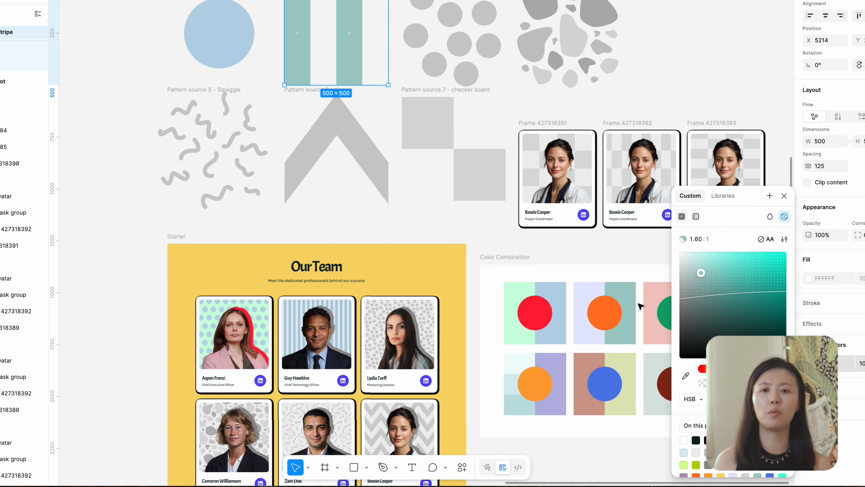
Color the silhouette behind the second card's portrait orange, sampled from the circle in the second color combination.
click(333, 330)
click(336, 332)
click(808, 294)
click(686, 375)
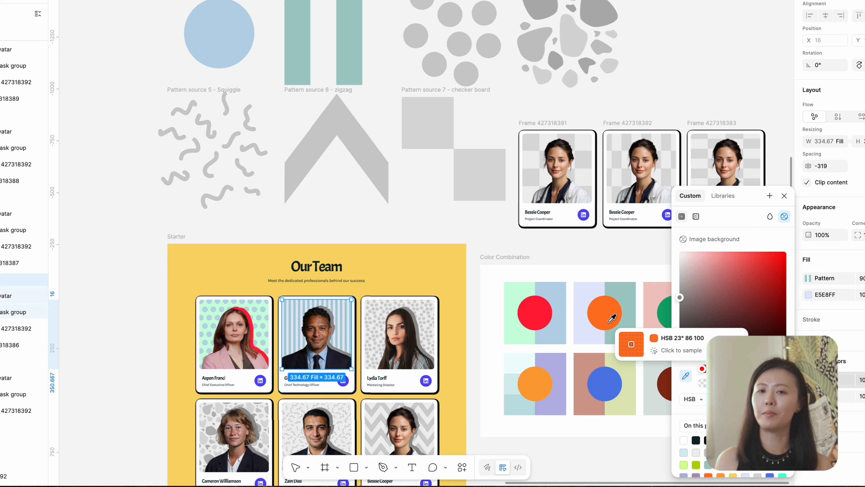
click(610, 320)
Set the third card's image background to pink F2C8C2, sampled from the third color combination.
click(392, 328)
click(808, 295)
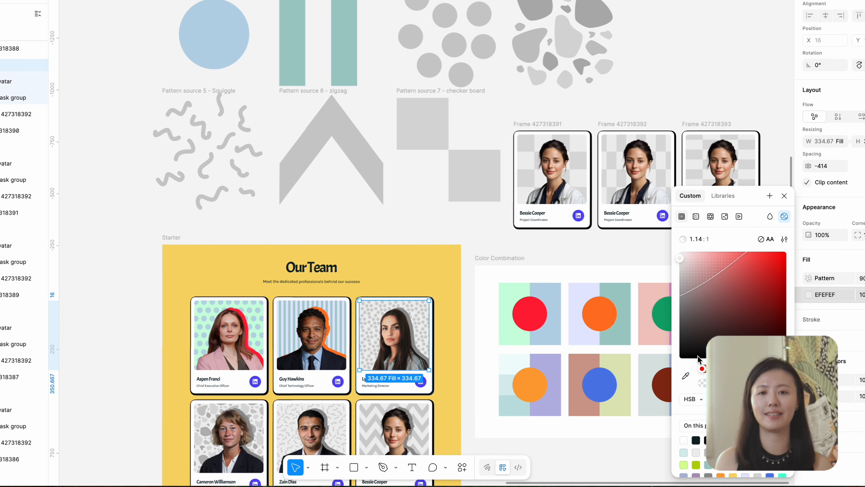
click(686, 376)
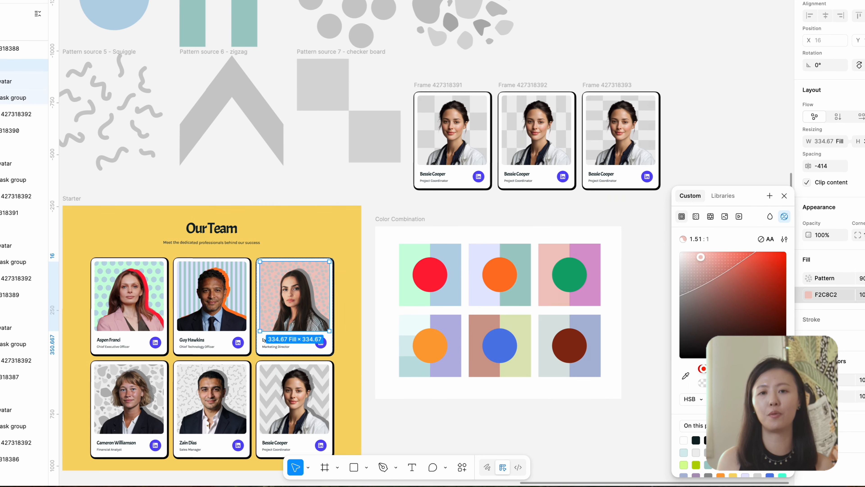